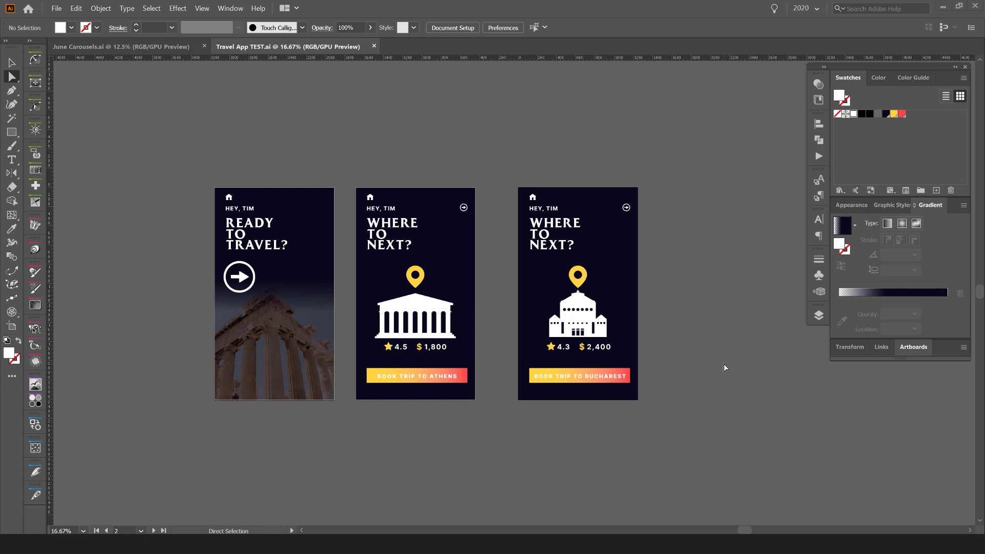
Look over the three travel app artboards and check the Home, Athens and Bucharest layers
{"action": "scroll", "coordinate": [330, 155], "scroll_direction": "up", "scroll_amount": 1}
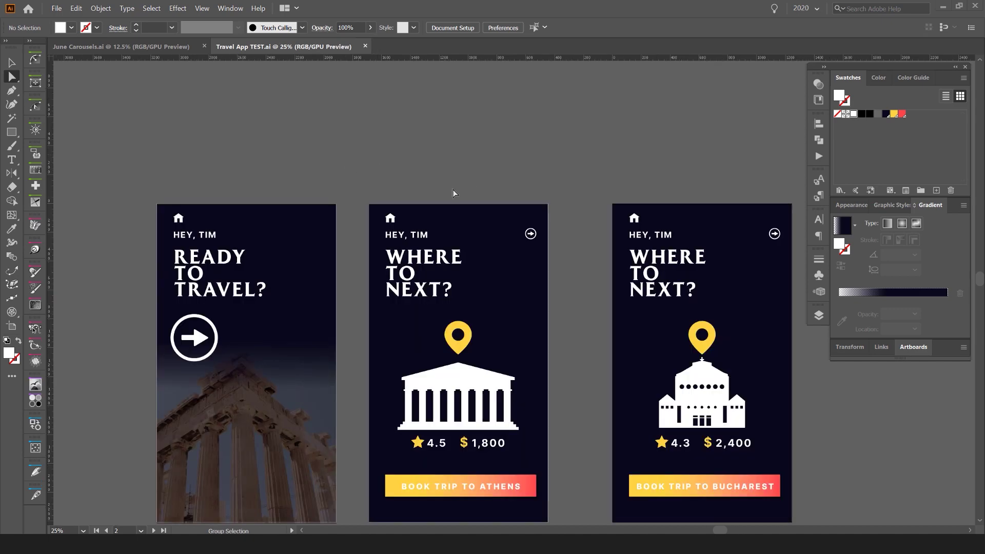
{"action": "key", "text": "space"}
{"action": "left_click_drag", "start_coordinate": [541, 176], "coordinate": [532, 127]}
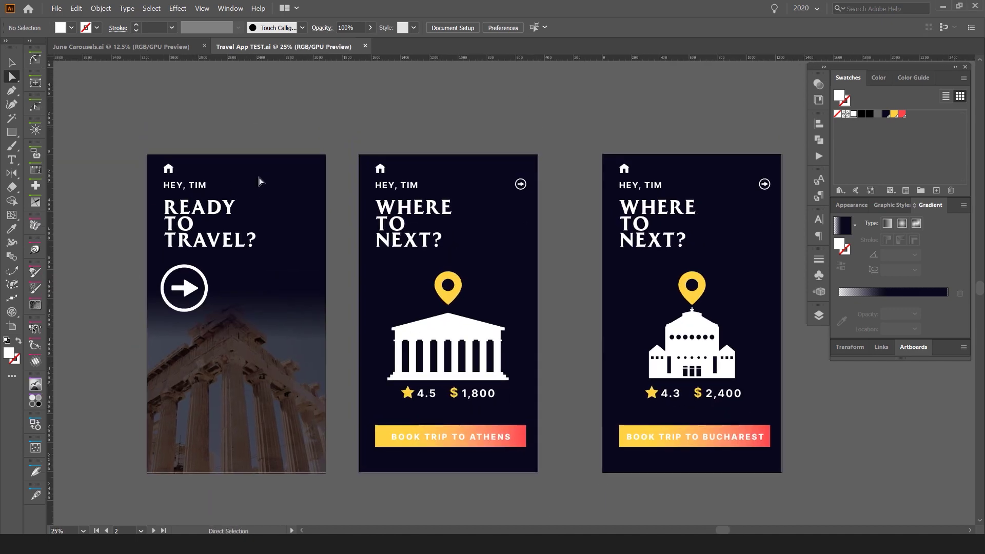
{"action": "left_click", "coordinate": [297, 157]}
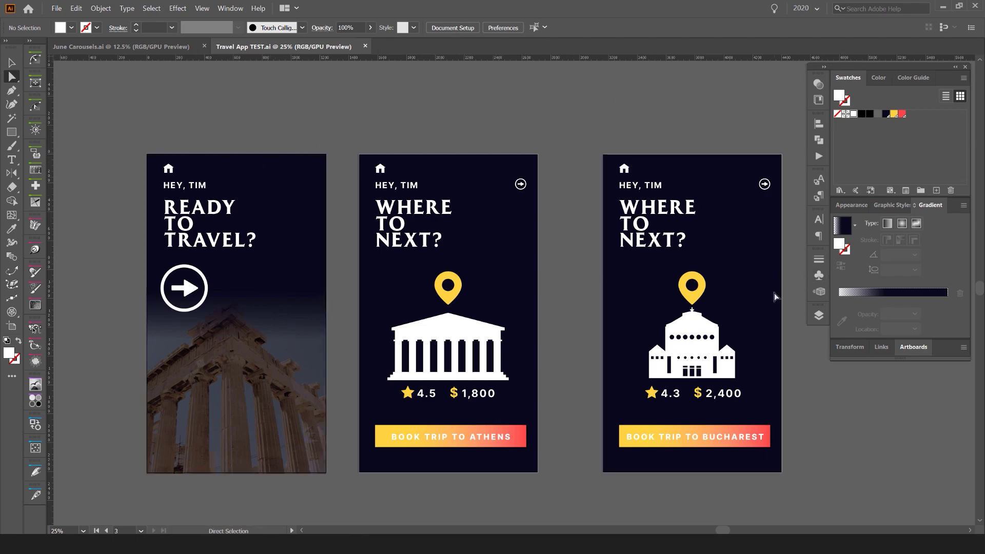
{"action": "left_click", "coordinate": [819, 315]}
{"action": "left_click", "coordinate": [747, 328]}
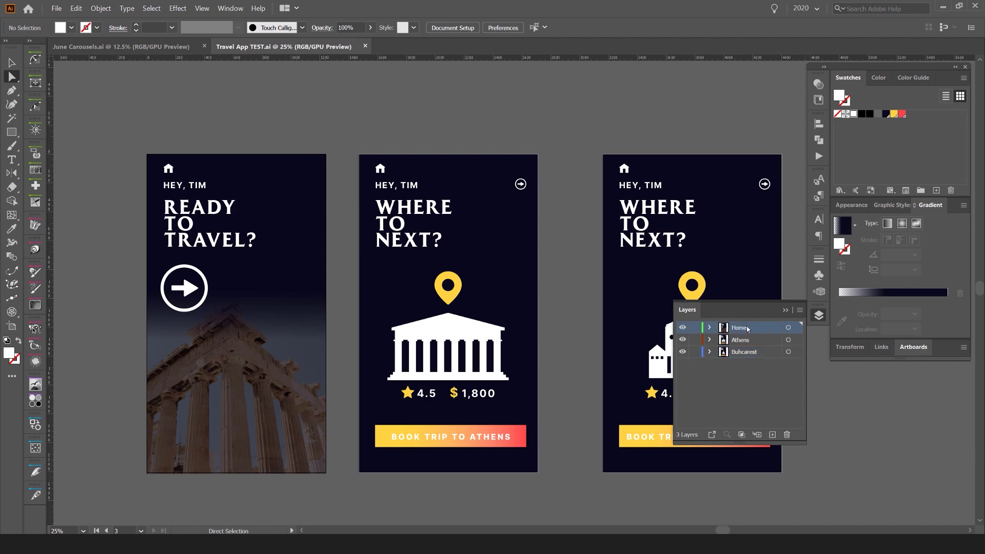
{"action": "left_click", "coordinate": [746, 355]}
{"action": "left_click", "coordinate": [748, 329]}
Examine the Athens artboard up close, including its heading text, pin and temple graphic, and compare it with the neighbouring artboards
{"action": "scroll", "coordinate": [368, 177], "scroll_direction": "up", "scroll_amount": 1}
{"action": "scroll", "coordinate": [399, 191], "scroll_direction": "up", "scroll_amount": 2}
{"action": "left_click_drag", "start_coordinate": [557, 317], "coordinate": [502, 282]}
{"action": "left_click_drag", "start_coordinate": [525, 323], "coordinate": [487, 277]}
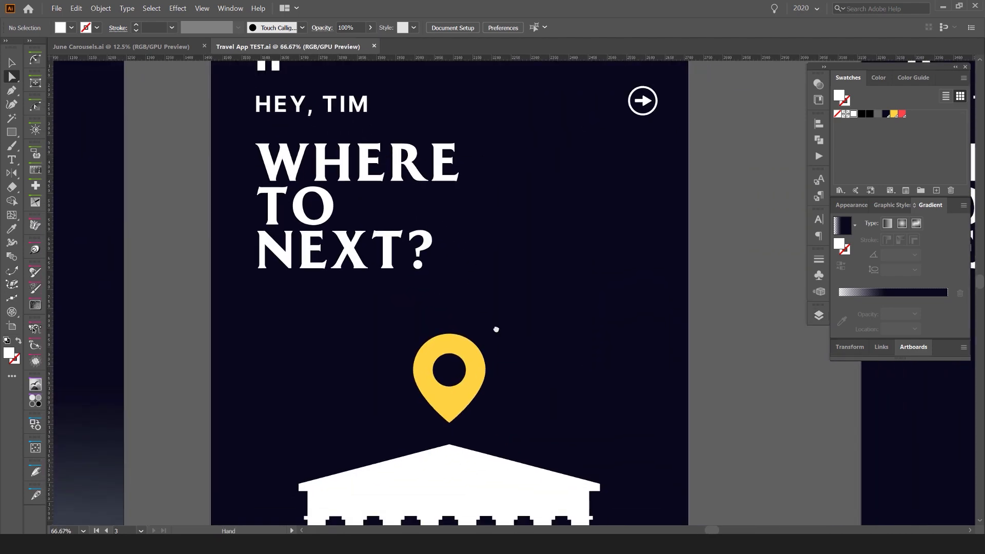
{"action": "left_click_drag", "start_coordinate": [491, 331], "coordinate": [483, 269]}
{"action": "scroll", "coordinate": [483, 269], "scroll_direction": "down", "scroll_amount": 2}
{"action": "left_click_drag", "start_coordinate": [483, 269], "coordinate": [434, 159]}
{"action": "left_click_drag", "start_coordinate": [345, 190], "coordinate": [413, 248]}
{"action": "scroll", "coordinate": [413, 245], "scroll_direction": "down", "scroll_amount": 1}
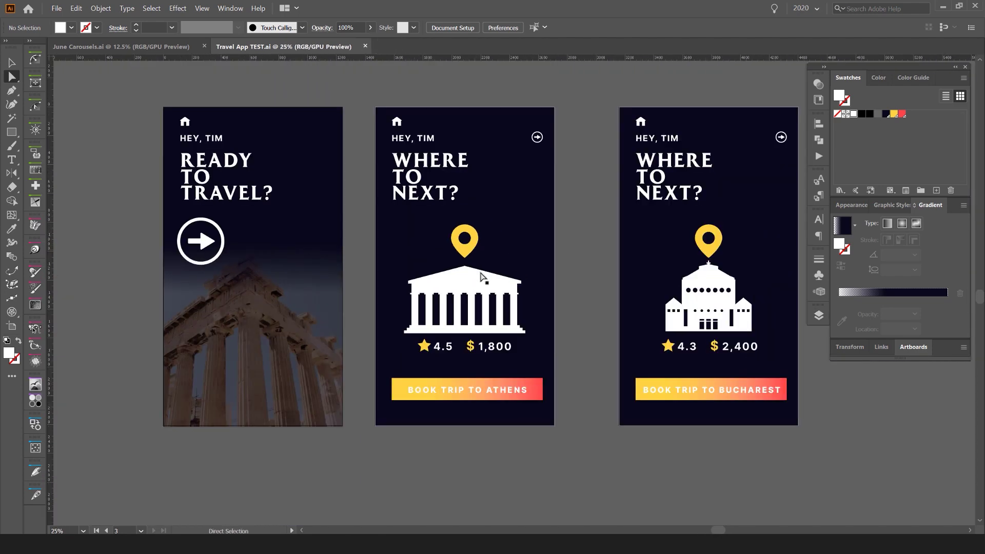
{"action": "scroll", "coordinate": [464, 236], "scroll_direction": "up", "scroll_amount": 3}
{"action": "scroll", "coordinate": [464, 221], "scroll_direction": "down", "scroll_amount": 2}
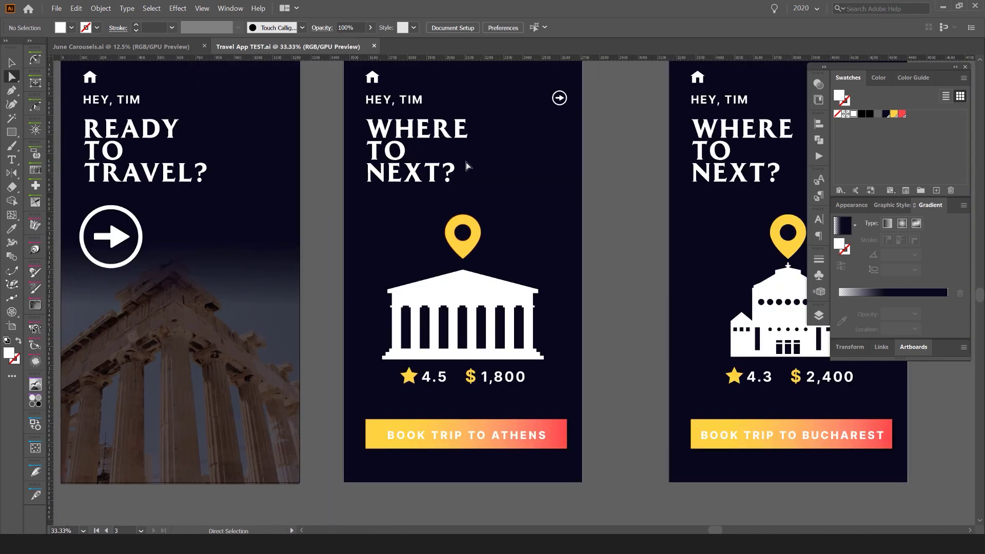
{"action": "left_click_drag", "start_coordinate": [461, 163], "coordinate": [437, 171]}
{"action": "left_click", "coordinate": [444, 176]}
{"action": "scroll", "coordinate": [444, 175], "scroll_direction": "down", "scroll_amount": 1}
{"action": "left_click_drag", "start_coordinate": [436, 135], "coordinate": [418, 140]}
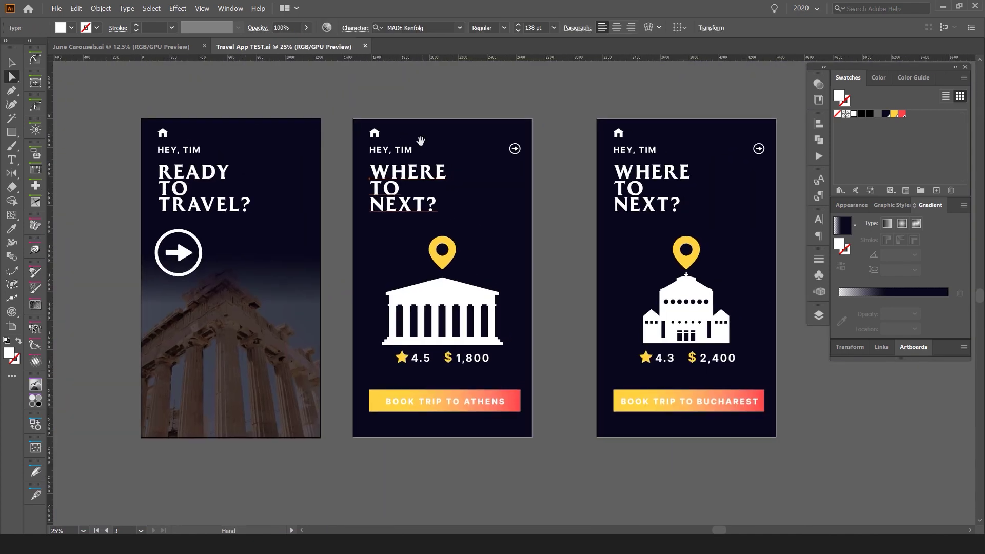
Save a copy of the document as "Travel App Export" in Adobe Illustrator format in the AI TO XD folder
{"action": "left_click", "coordinate": [57, 9]}
{"action": "left_click", "coordinate": [69, 85]}
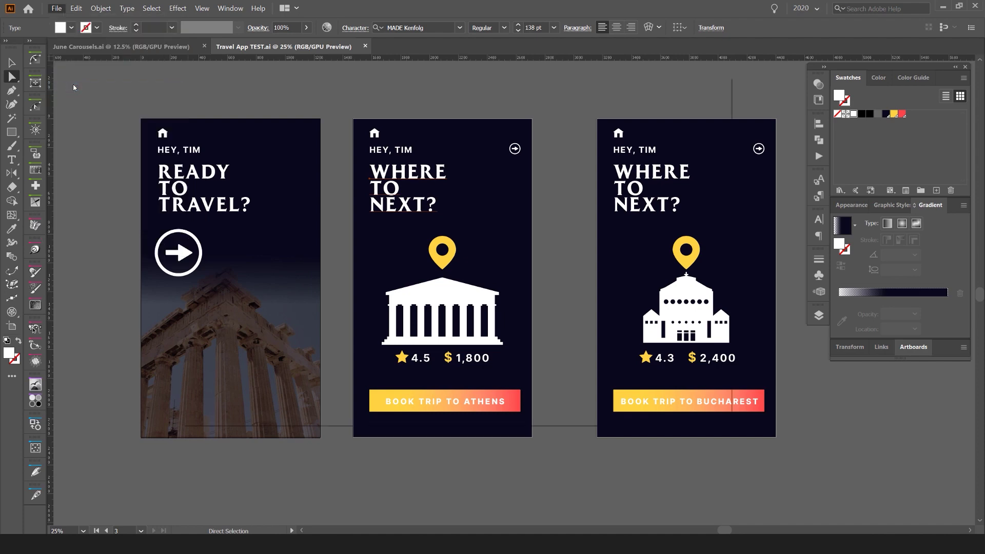
{"action": "left_click", "coordinate": [327, 327]}
{"action": "key", "text": "BackSpace"}
{"action": "key", "text": "BackSpace"}
{"action": "key", "text": "BackSpace"}
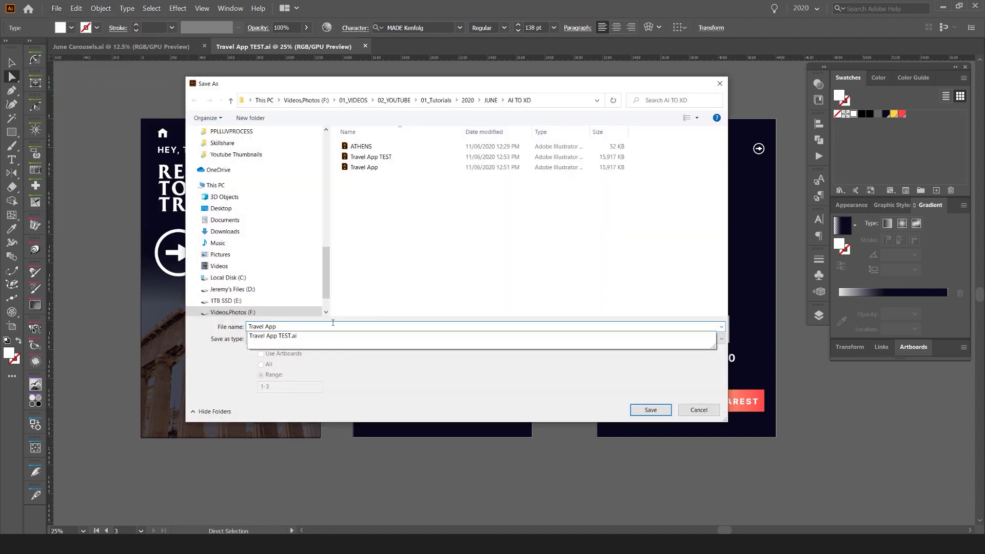
{"action": "type", "text": "Export"}
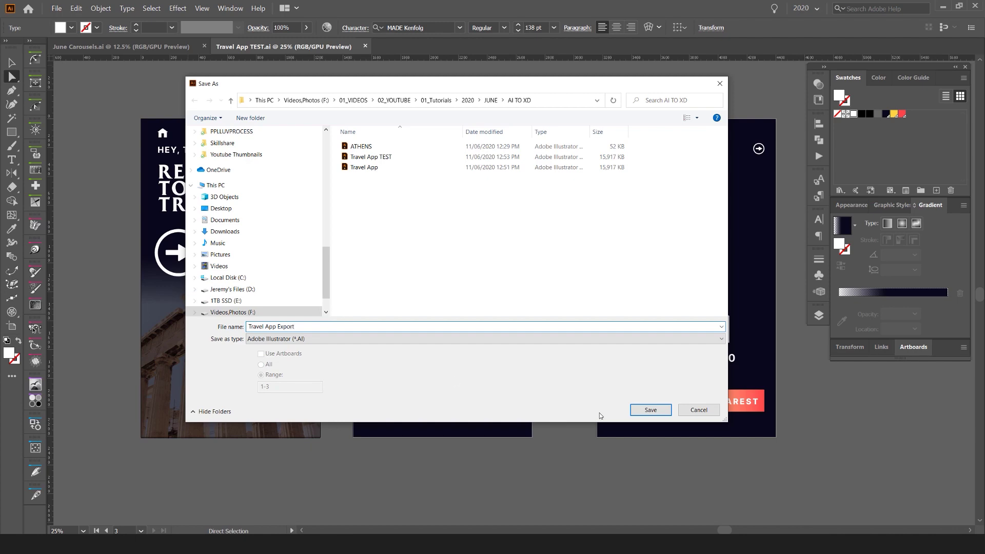
{"action": "left_click", "coordinate": [651, 410]}
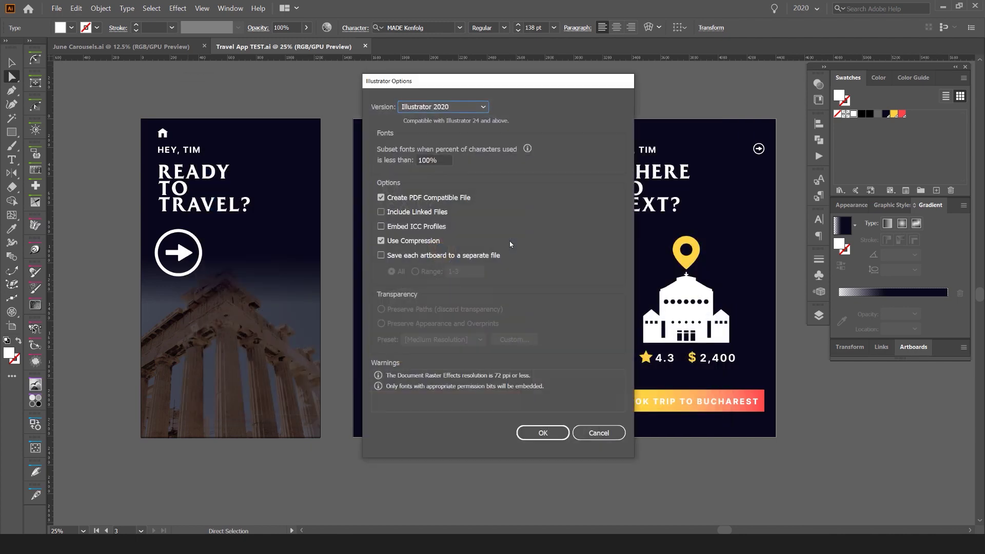
Accept the save options with the Illustrator 2020 version and PDF compatibility kept on
{"action": "left_click", "coordinate": [465, 106]}
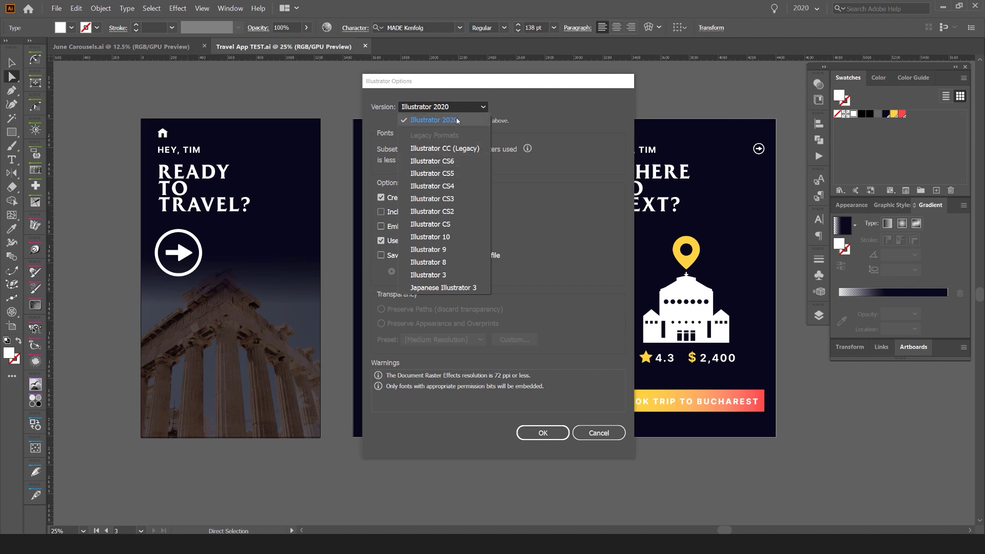
{"action": "left_click", "coordinate": [457, 120]}
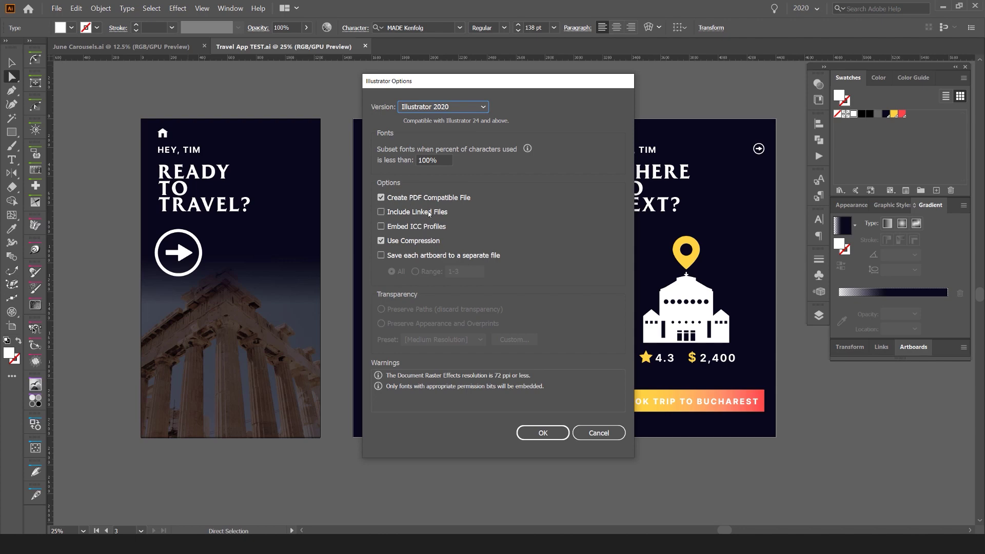
{"action": "left_click", "coordinate": [533, 433]}
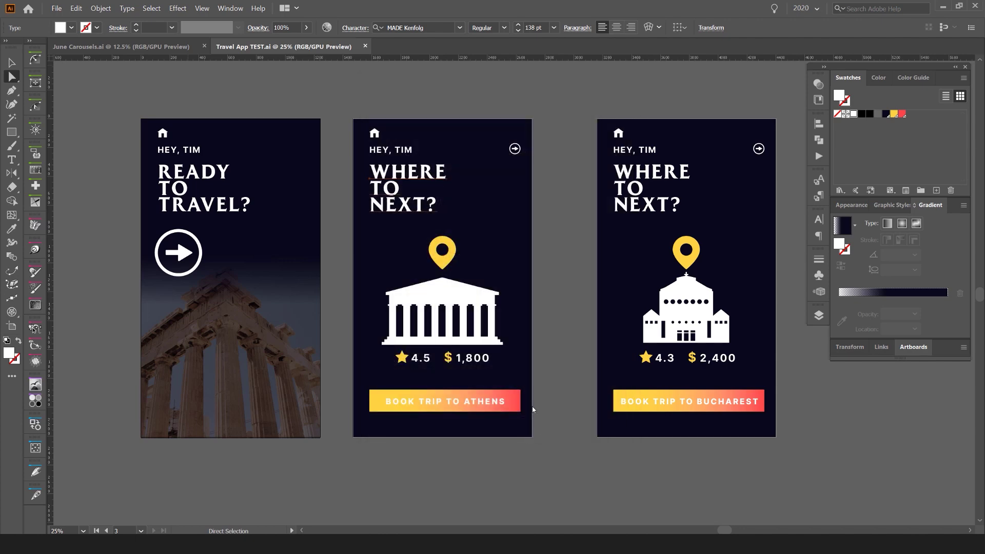
Inspect how the icon and heading elements are grouped on the home, Athens and Bucharest artboards
{"action": "left_click", "coordinate": [351, 98]}
{"action": "key", "text": "v"}
{"action": "left_click", "coordinate": [192, 172]}
{"action": "left_click", "coordinate": [115, 137]}
{"action": "left_click", "coordinate": [167, 180]}
{"action": "scroll", "coordinate": [167, 181], "scroll_direction": "up", "scroll_amount": 2}
{"action": "left_click", "coordinate": [509, 195]}
{"action": "left_click_drag", "start_coordinate": [572, 225], "coordinate": [350, 224]}
{"action": "left_click", "coordinate": [613, 180]}
{"action": "scroll", "coordinate": [613, 181], "scroll_direction": "up", "scroll_amount": 1}
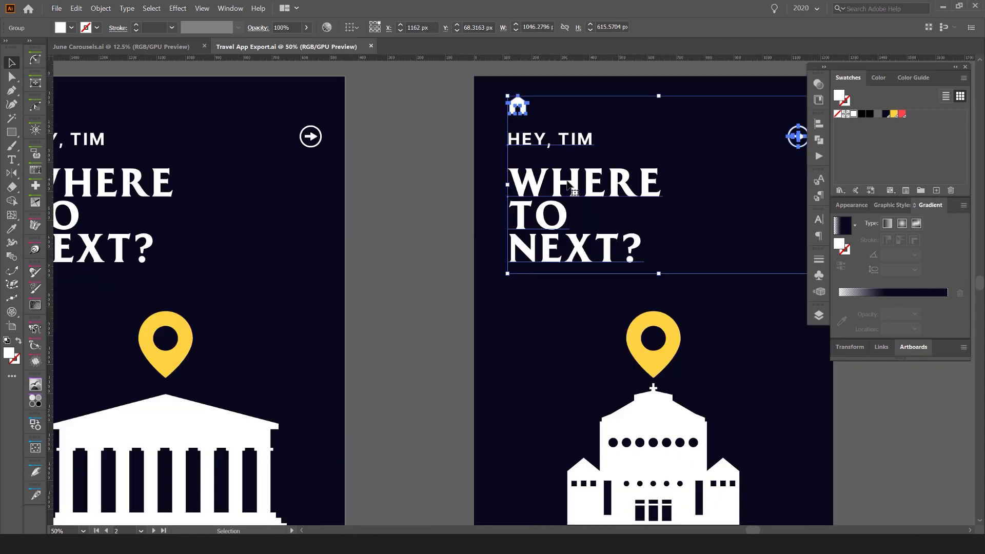
{"action": "scroll", "coordinate": [569, 188], "scroll_direction": "down", "scroll_amount": 2}
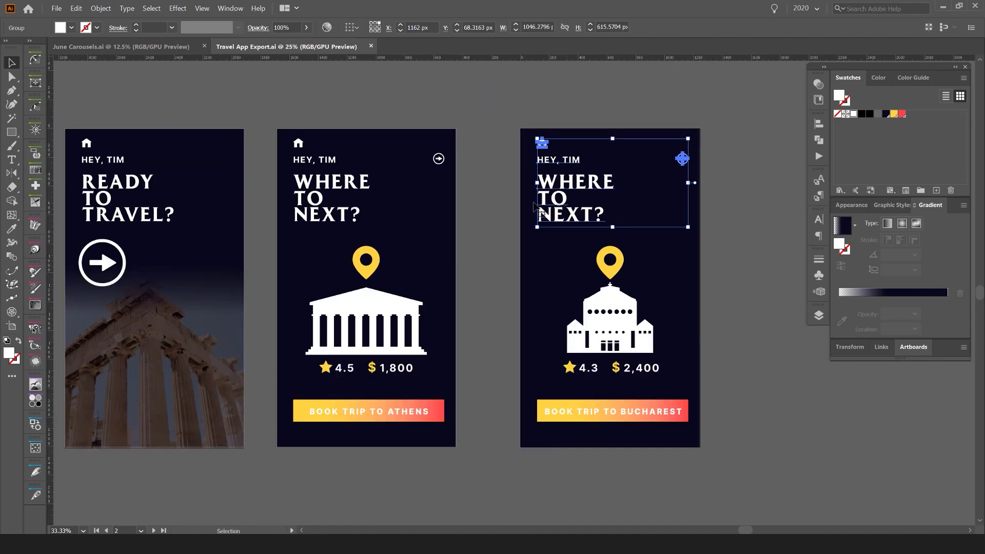
{"action": "left_click", "coordinate": [517, 207]}
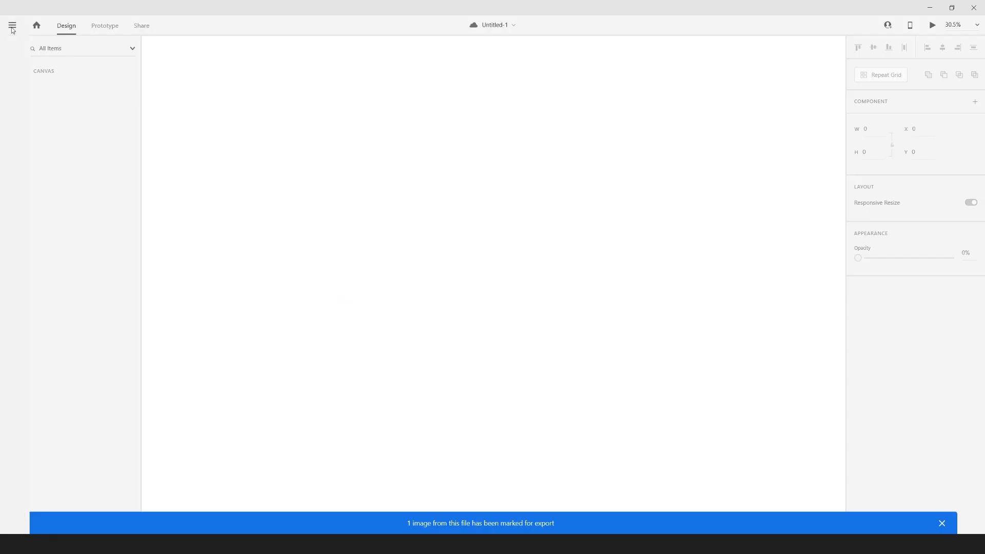
Switch to Adobe XD and import the Travel App Export file into the empty document
{"action": "left_click", "coordinate": [12, 25]}
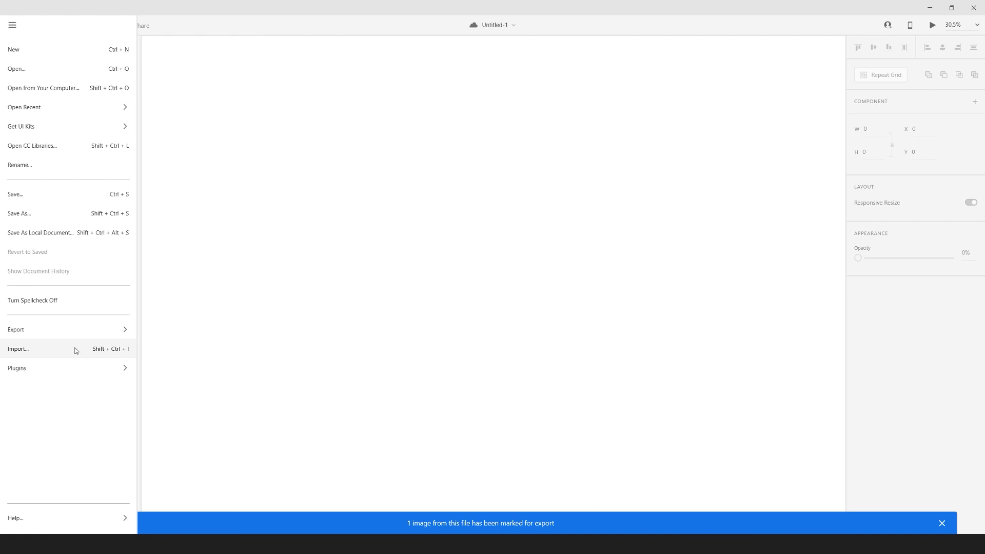
{"action": "left_click", "coordinate": [80, 350]}
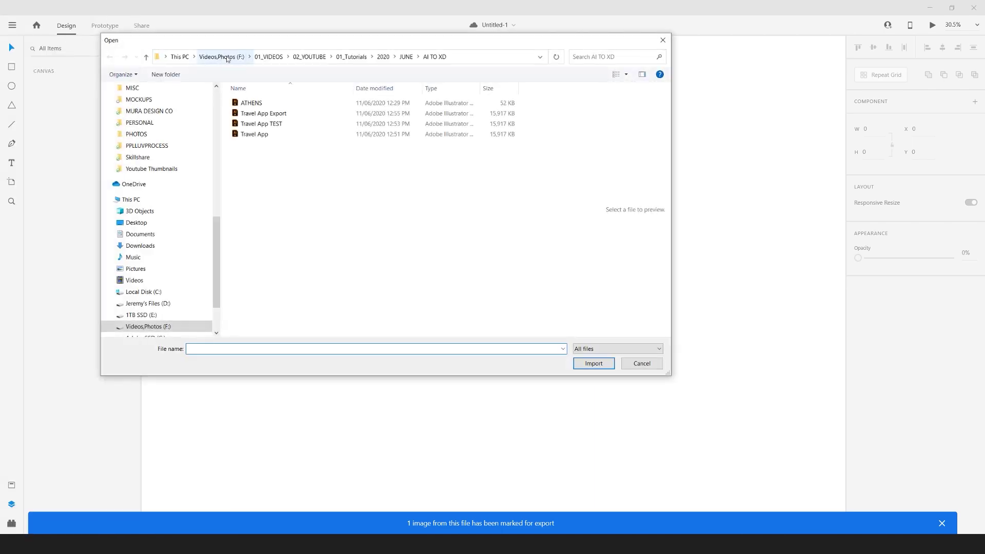
{"action": "left_click_drag", "start_coordinate": [271, 39], "coordinate": [359, 75]}
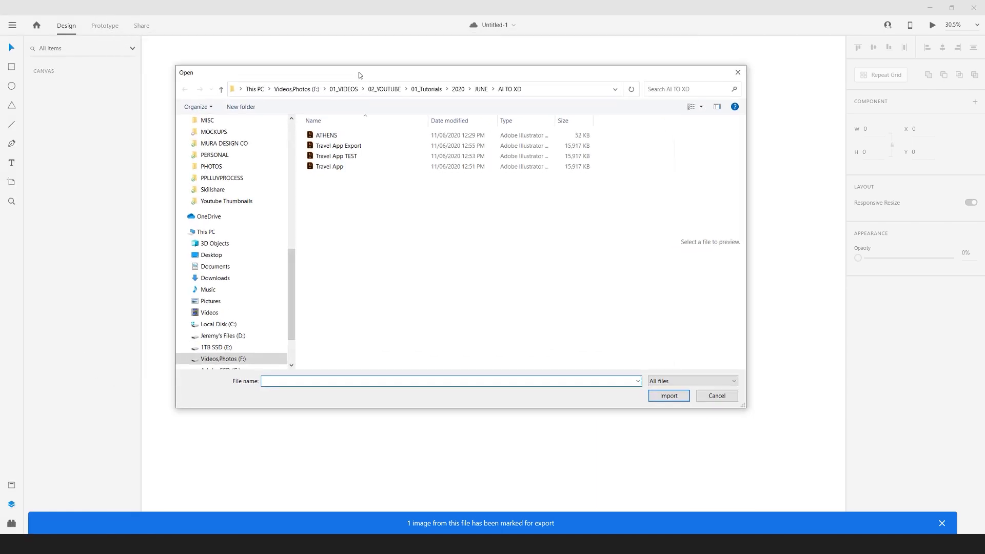
{"action": "double_click", "coordinate": [356, 147]}
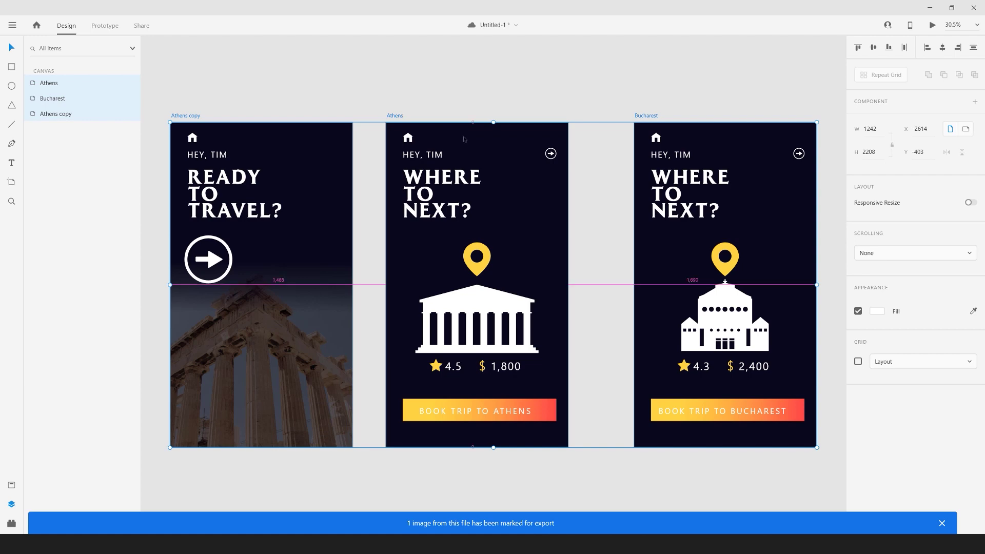
Examine the imported artboards and the names they carry
{"action": "scroll", "coordinate": [480, 131], "scroll_direction": "down", "scroll_amount": 6}
{"action": "scroll", "coordinate": [477, 121], "scroll_direction": "up", "scroll_amount": 4}
{"action": "scroll", "coordinate": [471, 131], "scroll_direction": "up", "scroll_amount": 3}
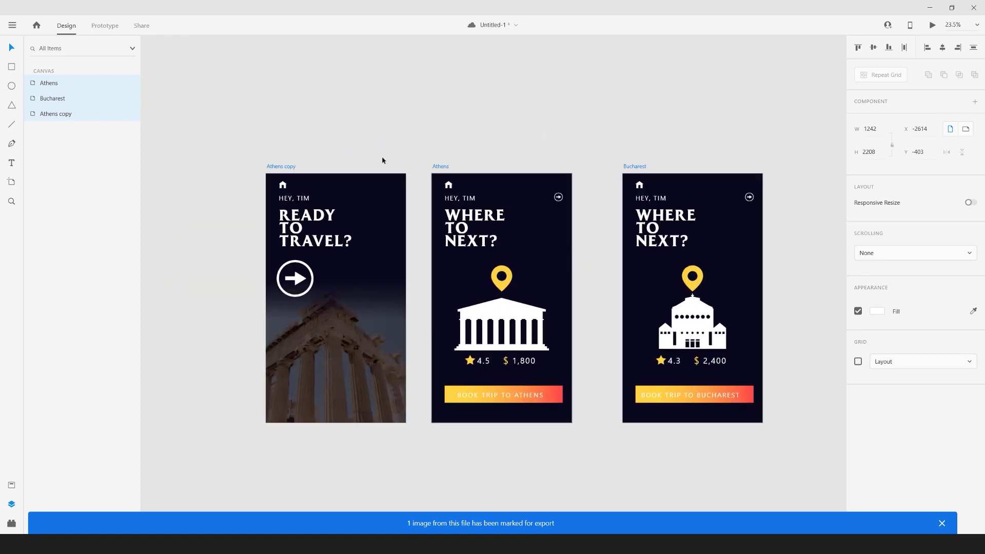
{"action": "scroll", "coordinate": [281, 170], "scroll_direction": "up", "scroll_amount": 3}
{"action": "left_click_drag", "start_coordinate": [378, 134], "coordinate": [319, 115]}
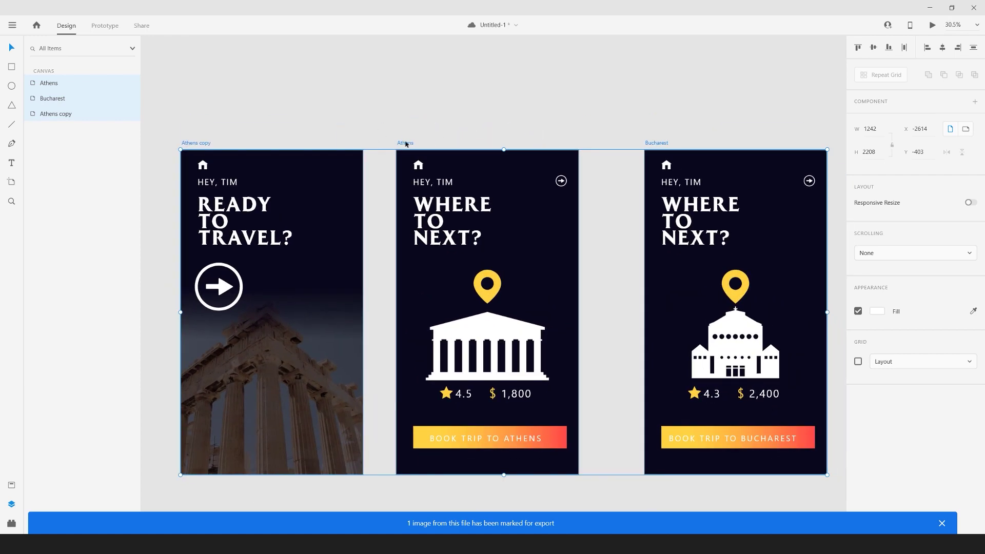
{"action": "scroll", "coordinate": [405, 143], "scroll_direction": "up", "scroll_amount": 4}
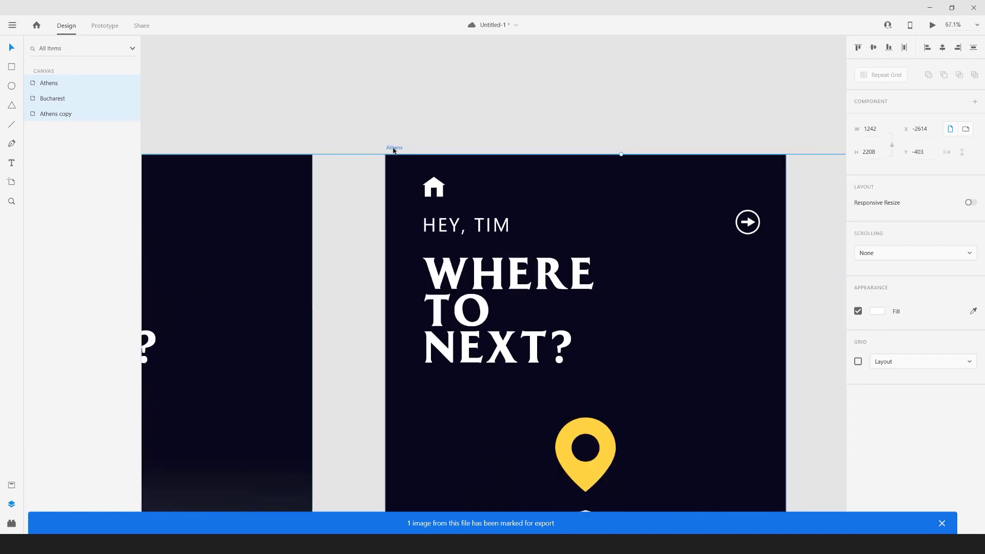
{"action": "scroll", "coordinate": [393, 150], "scroll_direction": "down", "scroll_amount": 3}
{"action": "left_click_drag", "start_coordinate": [728, 148], "coordinate": [545, 163]}
{"action": "left_click_drag", "start_coordinate": [323, 159], "coordinate": [573, 133]}
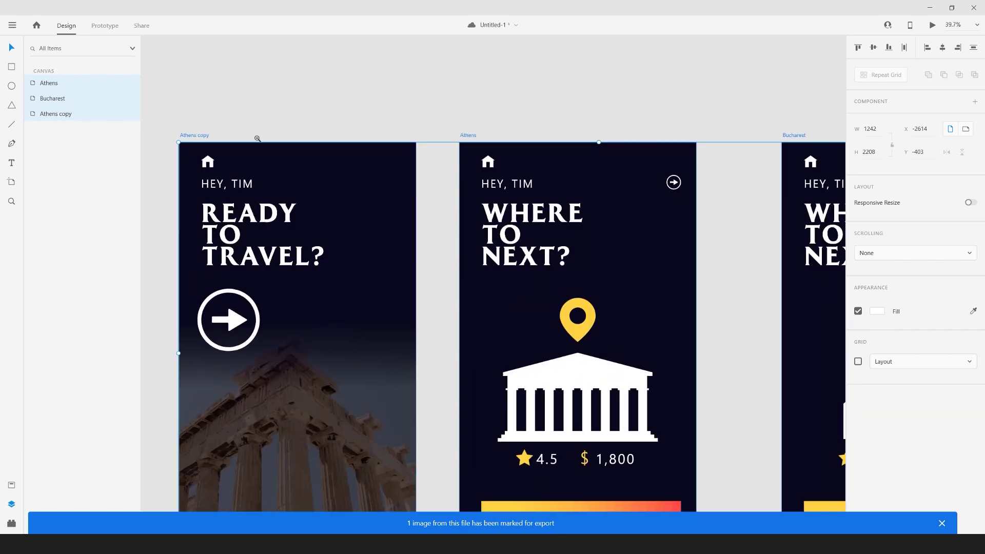
Rename the "Athens copy" artboard as "Home screen"
{"action": "scroll", "coordinate": [254, 137], "scroll_direction": "left", "scroll_amount": 3}
{"action": "scroll", "coordinate": [254, 137], "scroll_direction": "down", "scroll_amount": 1}
{"action": "scroll", "coordinate": [295, 111], "scroll_direction": "up", "scroll_amount": 2}
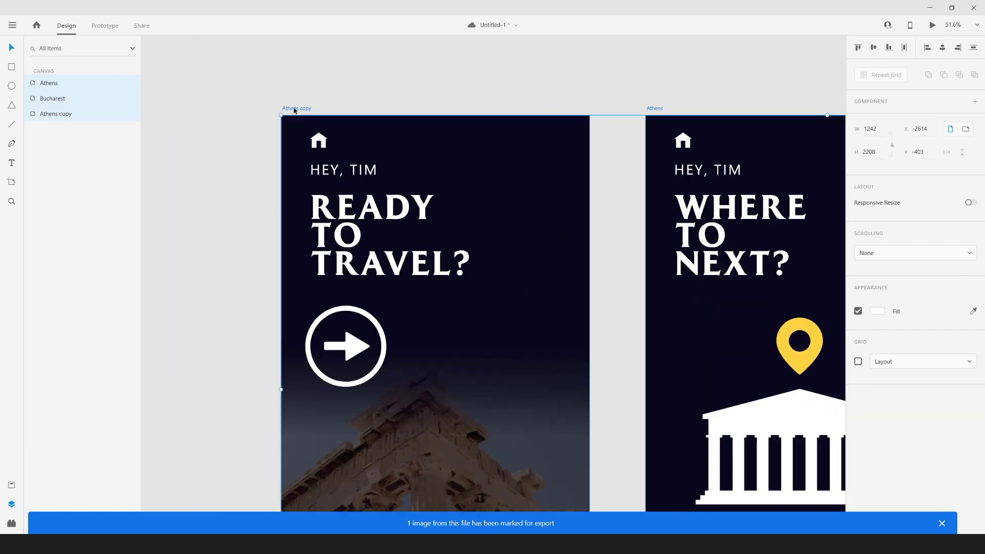
{"action": "double_click", "coordinate": [295, 108]}
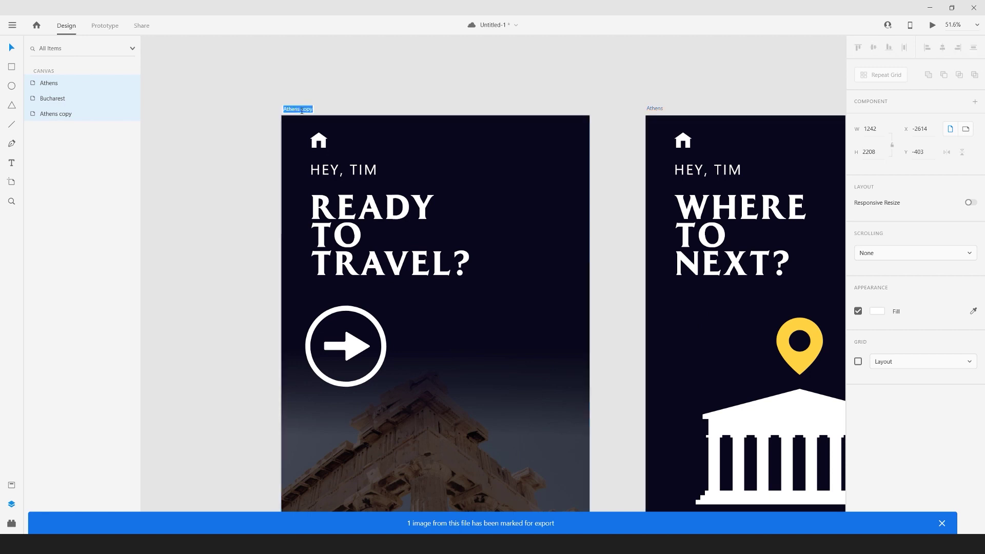
{"action": "type", "text": "Home screen"}
{"action": "key", "text": "Return"}
{"action": "scroll", "coordinate": [298, 110], "scroll_direction": "down", "scroll_amount": 3}
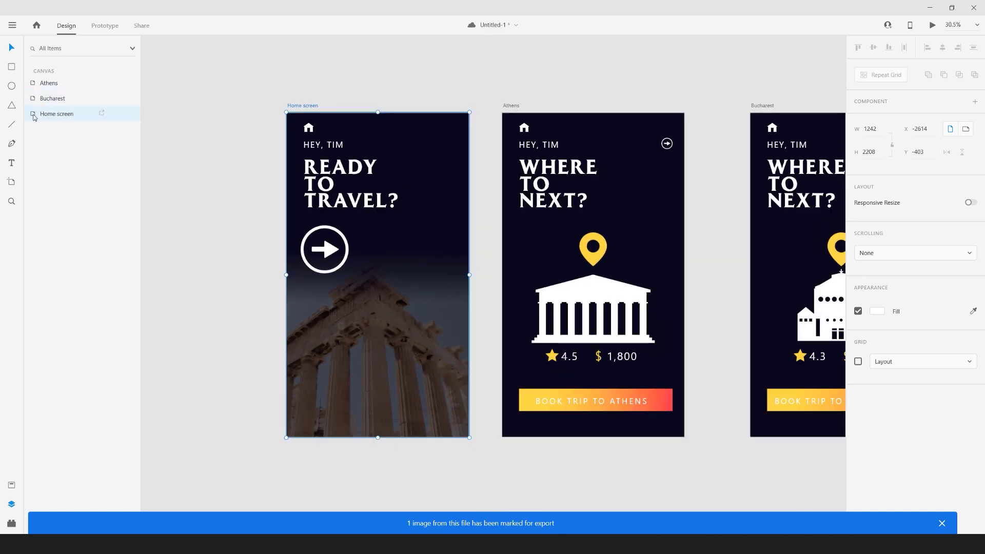
Expand the Home screen artboard's layers down through Home, Group 5 and Group 4 to inspect the imported structure
{"action": "left_click", "coordinate": [353, 130]}
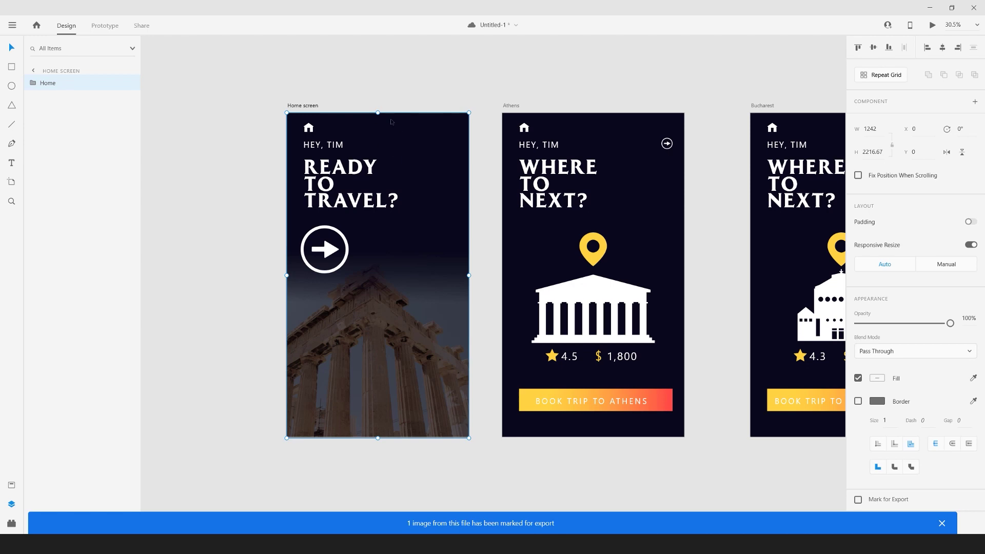
{"action": "left_click", "coordinate": [33, 84]}
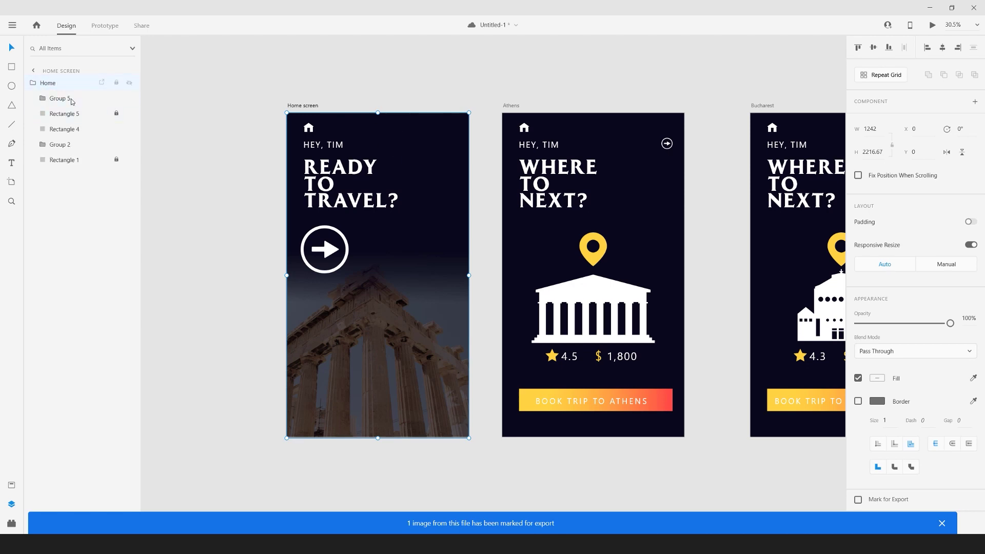
{"action": "left_click", "coordinate": [43, 99]}
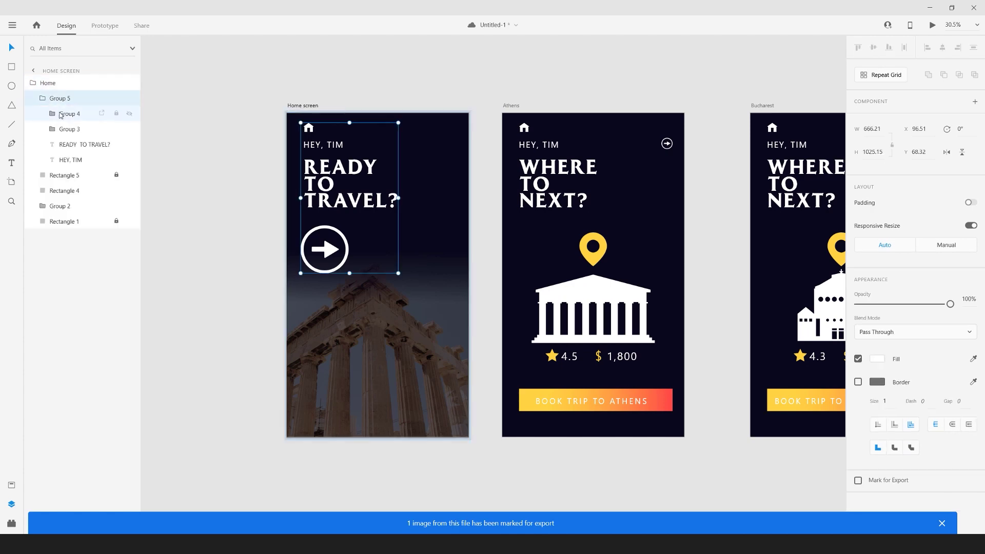
{"action": "key", "text": "ctrl+equal"}
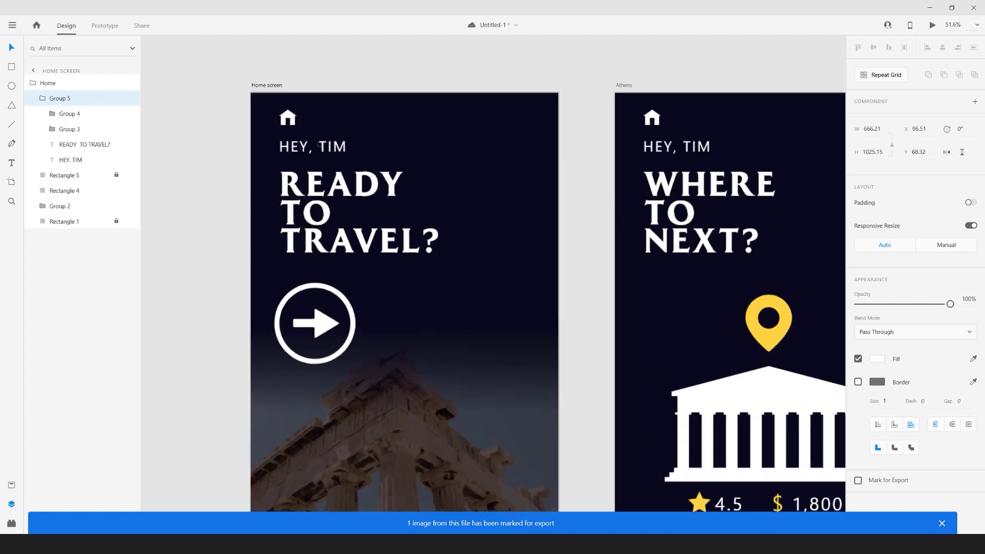
{"action": "left_click", "coordinate": [57, 114]}
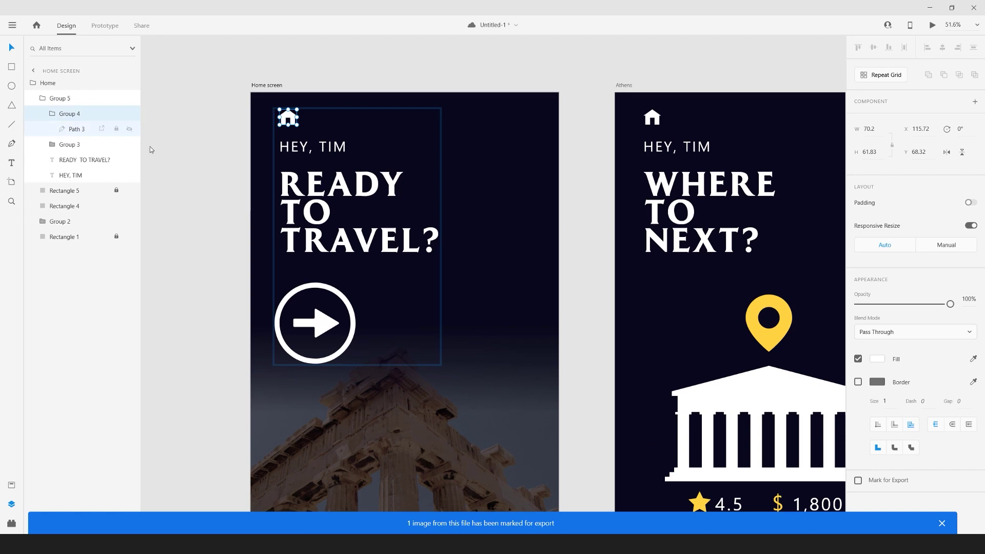
Select the greeting text on the Home screen artboard to check its text properties
{"action": "left_click", "coordinate": [298, 136]}
{"action": "left_click", "coordinate": [314, 147]}
{"action": "double_click", "coordinate": [315, 148]}
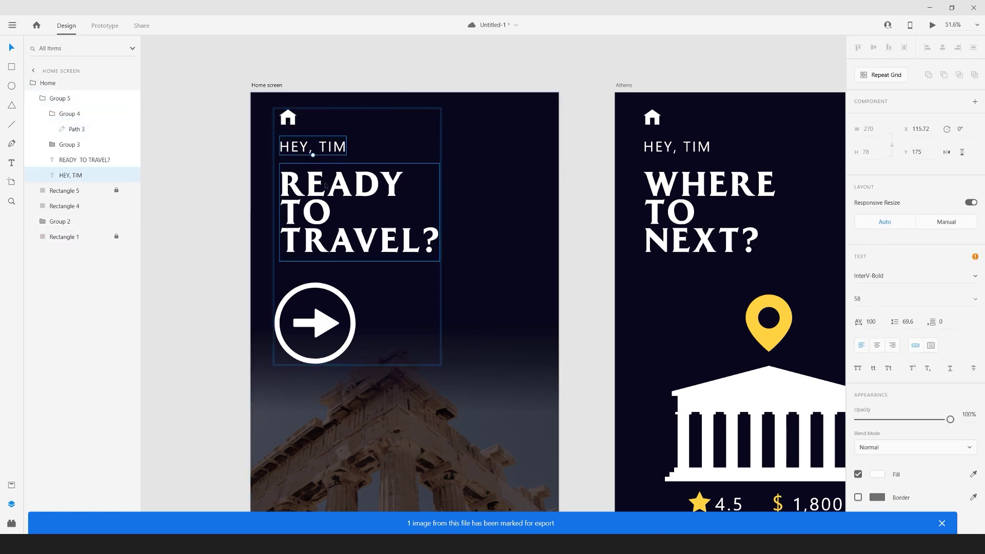
Replace the Home screen artboard's "READY TO TRAVEL?" heading with "WANT TO TRAVEL?"
{"action": "scroll", "coordinate": [315, 148], "scroll_direction": "up", "scroll_amount": 2}
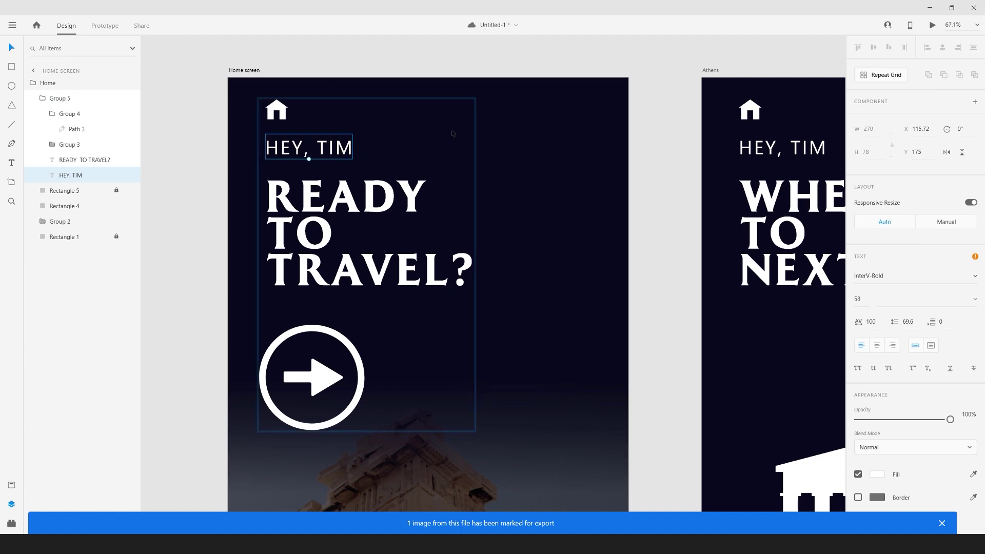
{"action": "left_click", "coordinate": [499, 132]}
{"action": "key", "text": "Escape"}
{"action": "double_click", "coordinate": [404, 183]}
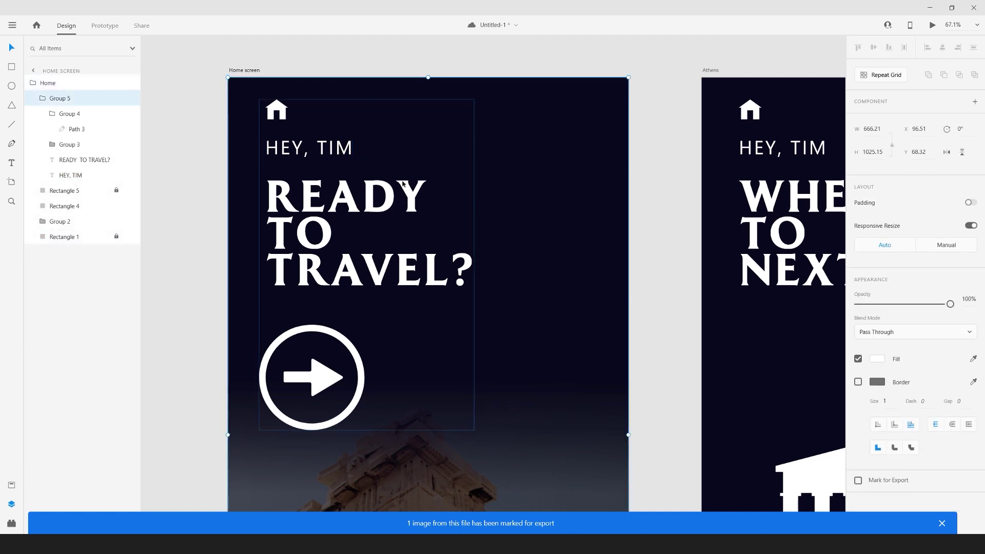
{"action": "left_click_drag", "start_coordinate": [404, 183], "coordinate": [476, 277]}
{"action": "double_click", "coordinate": [362, 194]}
{"action": "double_click", "coordinate": [326, 200]}
{"action": "left_click", "coordinate": [325, 207]}
{"action": "key", "text": "BackSpace"}
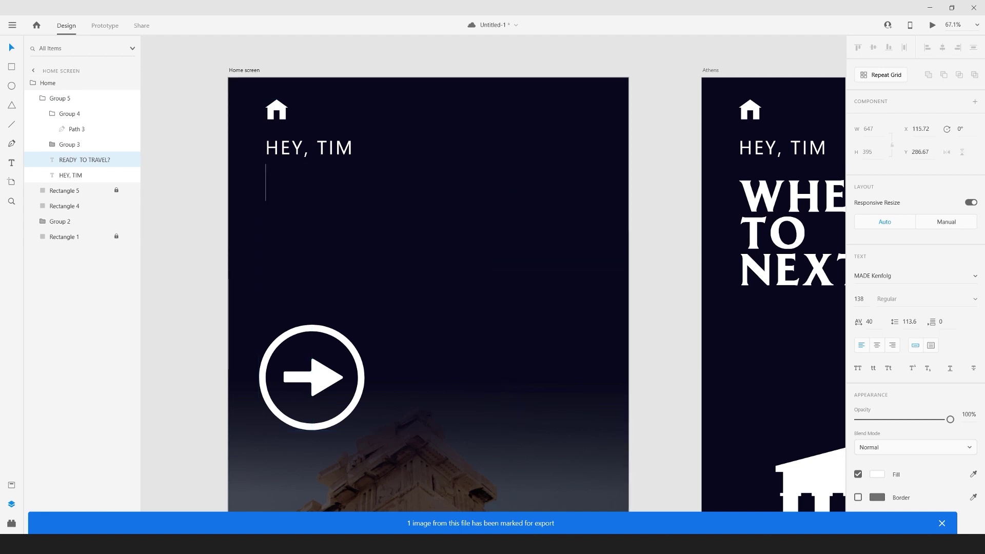
{"action": "type", "text": "h"}
{"action": "key", "text": "BackSpace"}
{"action": "type", "text": "WANT TO SA"}
{"action": "key", "text": "BackSpace"}
{"action": "key", "text": "BackSpace"}
{"action": "type", "text": "TRAVEL?"}
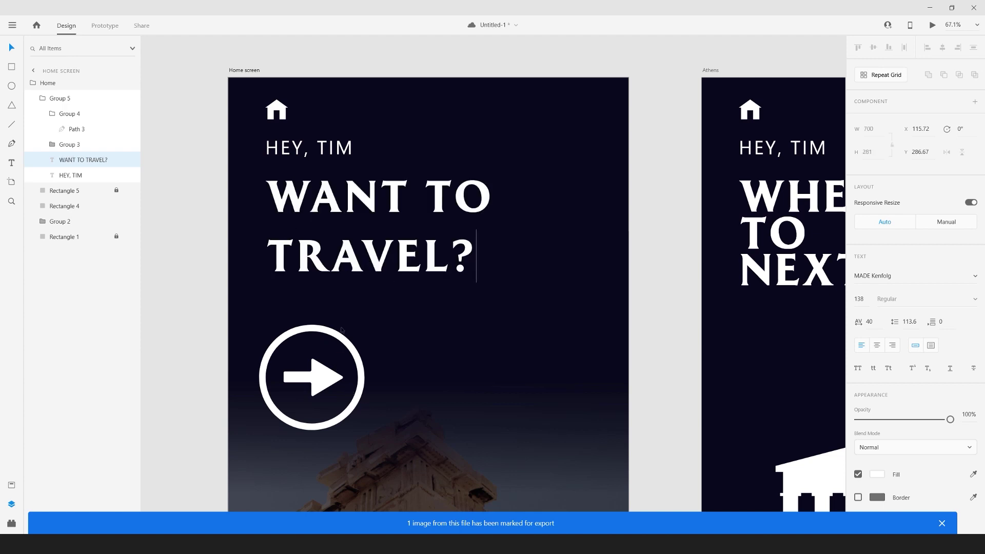
{"action": "key", "text": "Escape"}
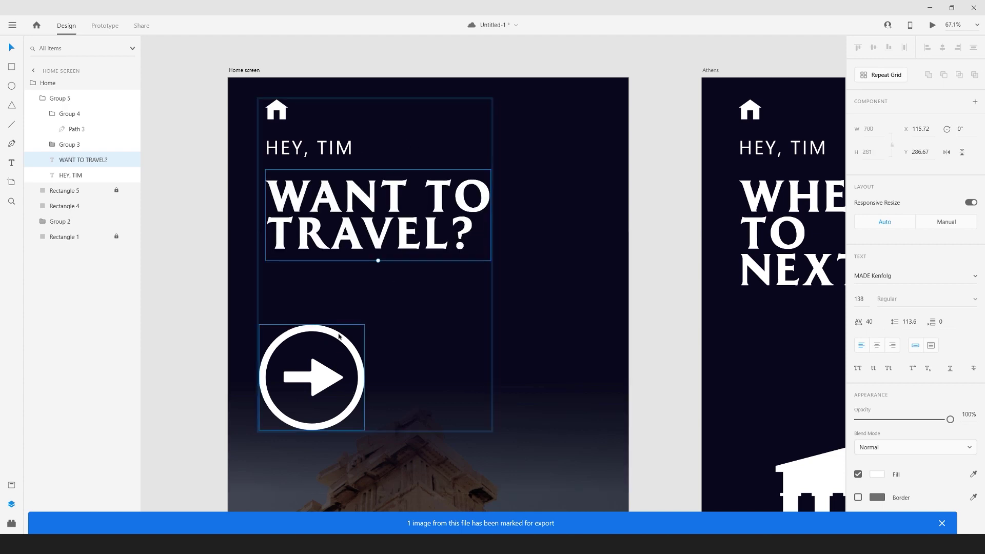
Shrink the circled arrow button on the Home screen to about half its size
{"action": "left_click", "coordinate": [339, 337]}
{"action": "left_click_drag", "start_coordinate": [339, 337], "coordinate": [320, 380]}
{"action": "key", "text": "ctrl+z"}
Ungroup Group 5 on the Home screen so its elements sit directly inside the Home group
{"action": "left_click", "coordinate": [73, 114]}
{"action": "right_click", "coordinate": [72, 102]}
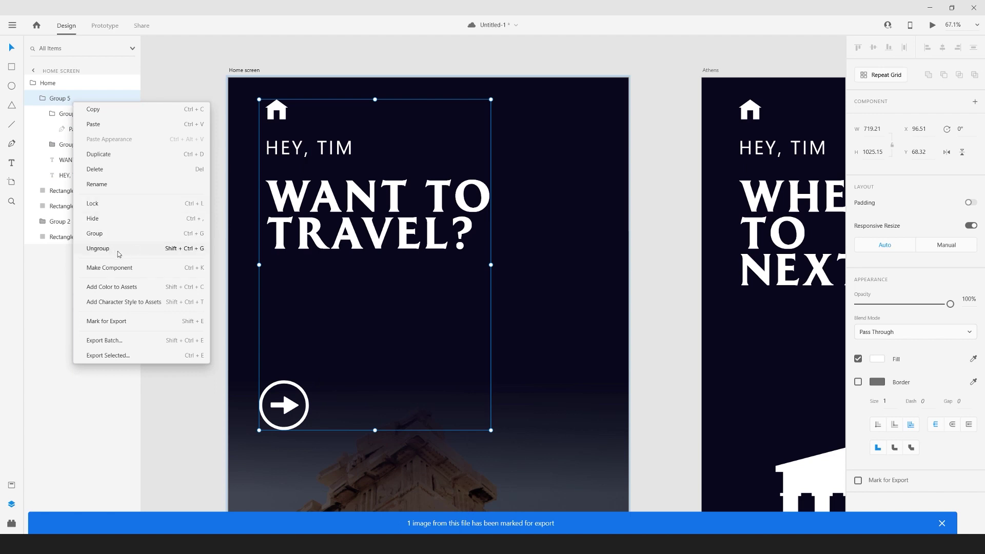
{"action": "left_click", "coordinate": [184, 249]}
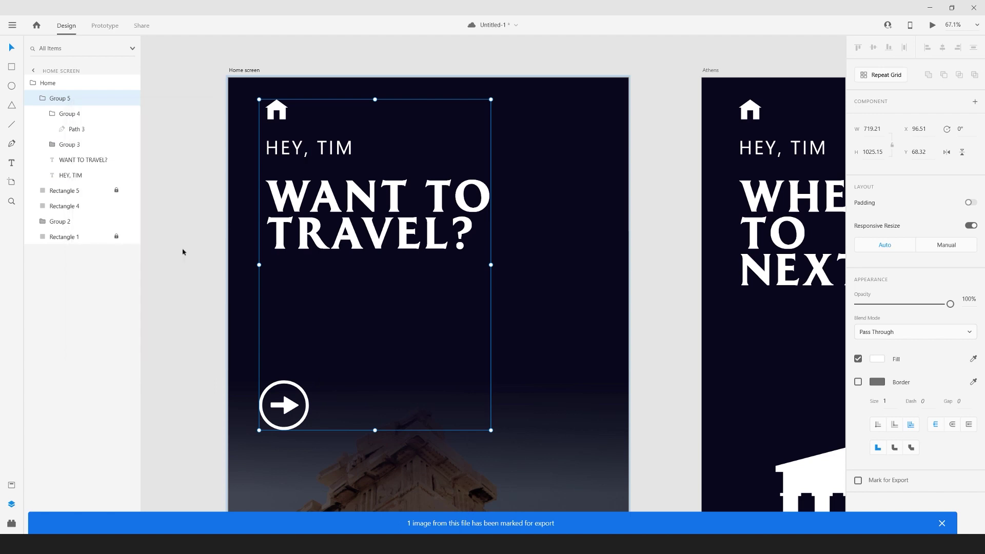
{"action": "left_click", "coordinate": [454, 60]}
{"action": "left_click", "coordinate": [377, 219]}
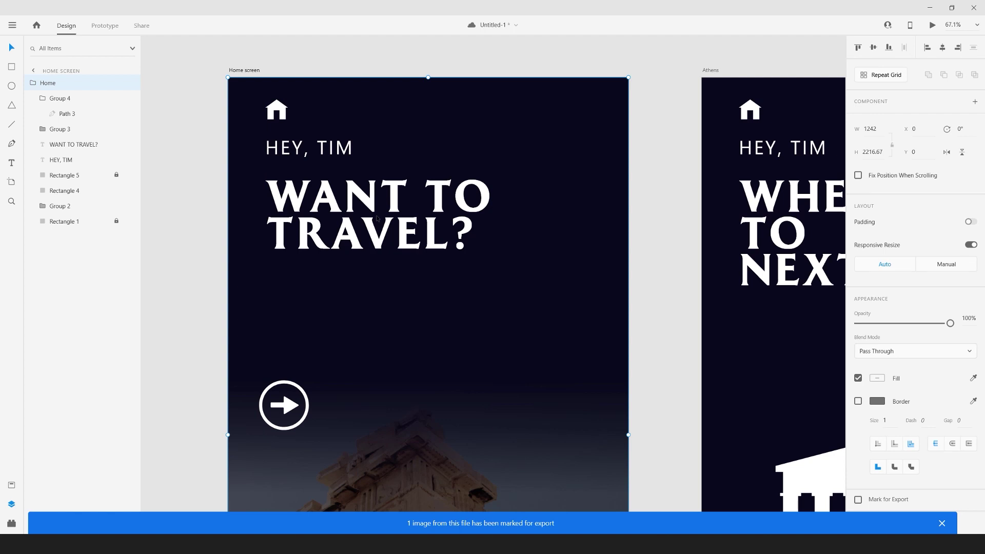
Try moving the dark overlay rectangle and the temple photo separately on the Home screen, and undo the moves
{"action": "scroll", "coordinate": [377, 219], "scroll_direction": "down", "scroll_amount": 3}
{"action": "left_click", "coordinate": [409, 99]}
{"action": "scroll", "coordinate": [409, 95], "scroll_direction": "down", "scroll_amount": 2}
{"action": "left_click", "coordinate": [390, 239]}
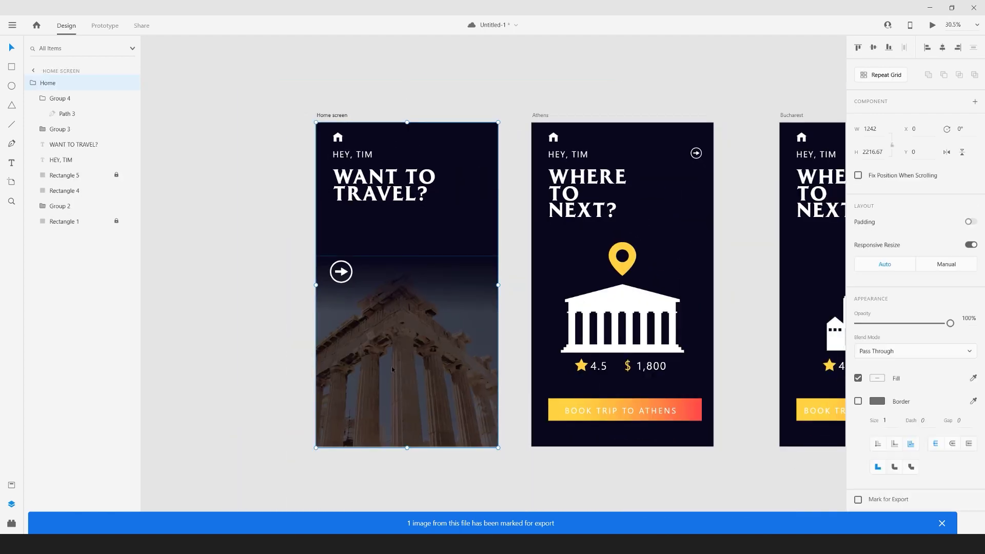
{"action": "left_click", "coordinate": [393, 370]}
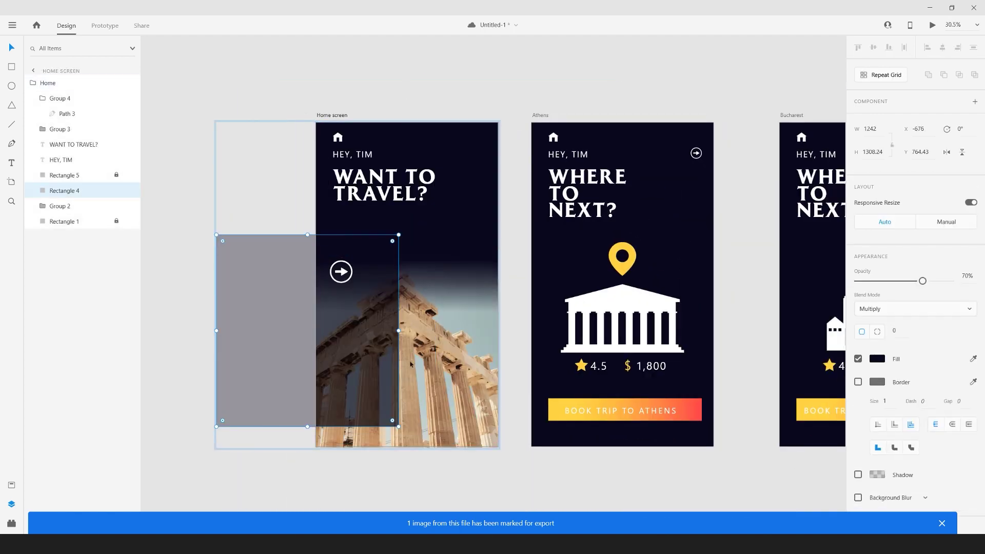
{"action": "left_click", "coordinate": [470, 366]}
{"action": "double_click", "coordinate": [463, 375]}
{"action": "left_click_drag", "start_coordinate": [463, 375], "coordinate": [518, 443]}
{"action": "key", "text": "ctrl+z"}
{"action": "key", "text": "ctrl+z"}
Examine the Athens artboard's layer structure by expanding the Athens group, Group 11 and Group 12
{"action": "scroll", "coordinate": [525, 439], "scroll_direction": "down", "scroll_amount": 5}
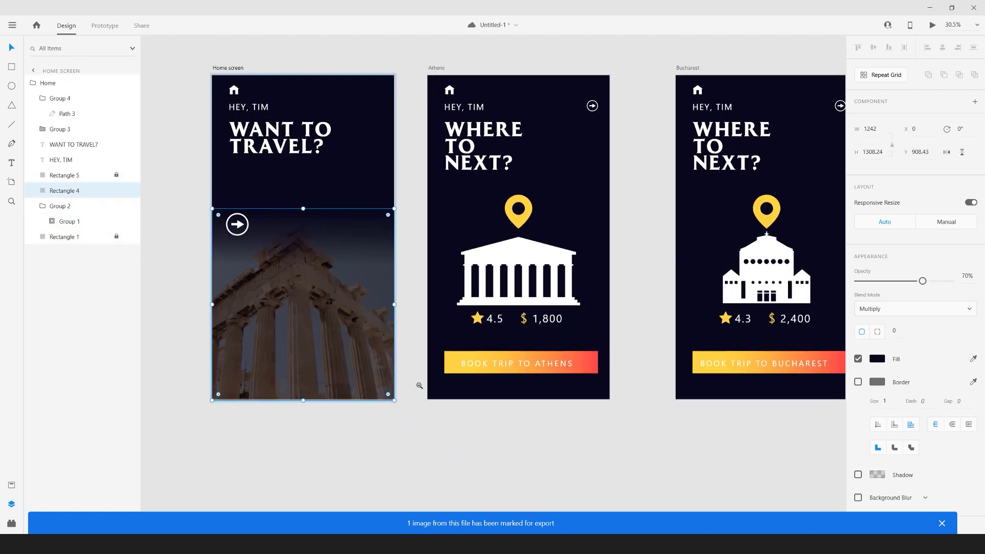
{"action": "left_click", "coordinate": [255, 240]}
{"action": "left_click", "coordinate": [456, 214]}
{"action": "scroll", "coordinate": [456, 214], "scroll_direction": "up", "scroll_amount": 2}
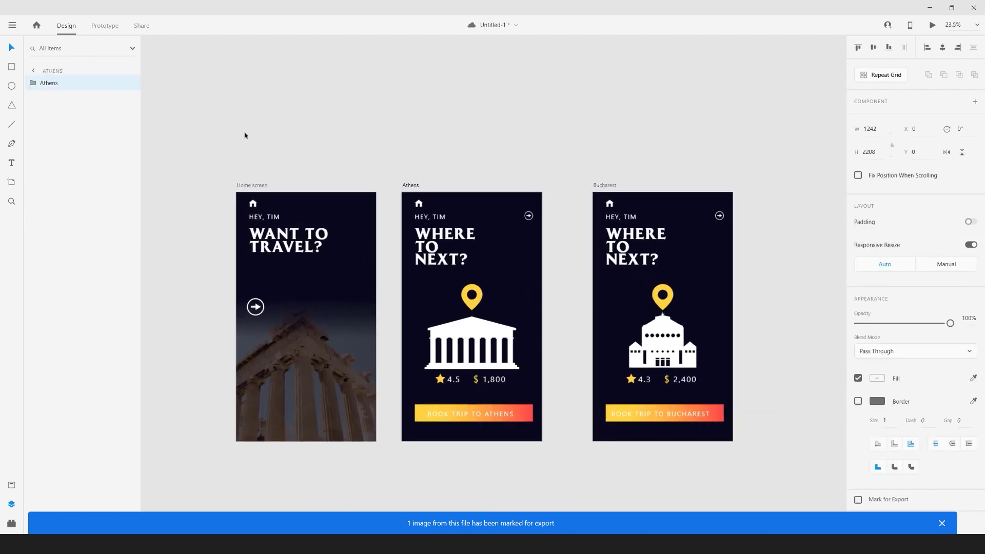
{"action": "left_click", "coordinate": [54, 83]}
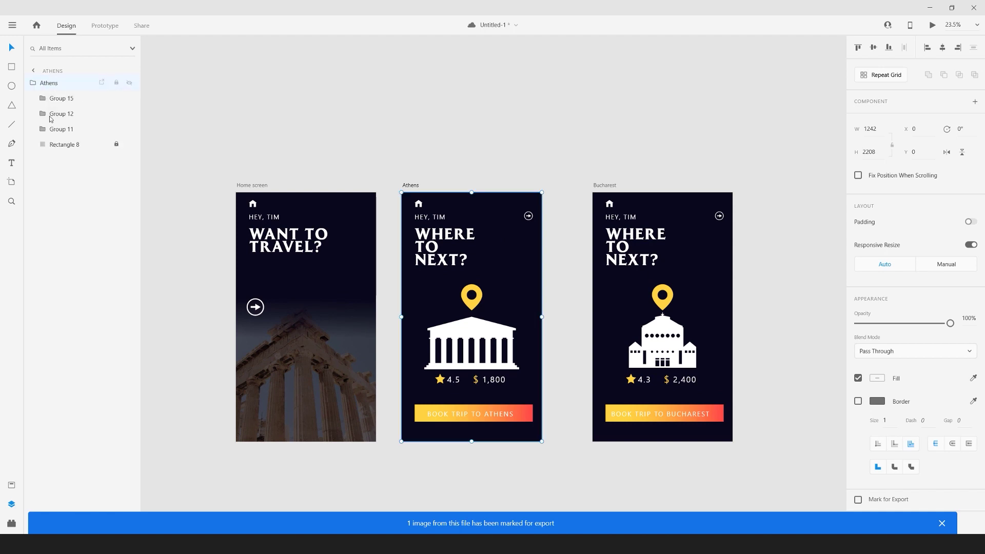
{"action": "left_click", "coordinate": [44, 132]}
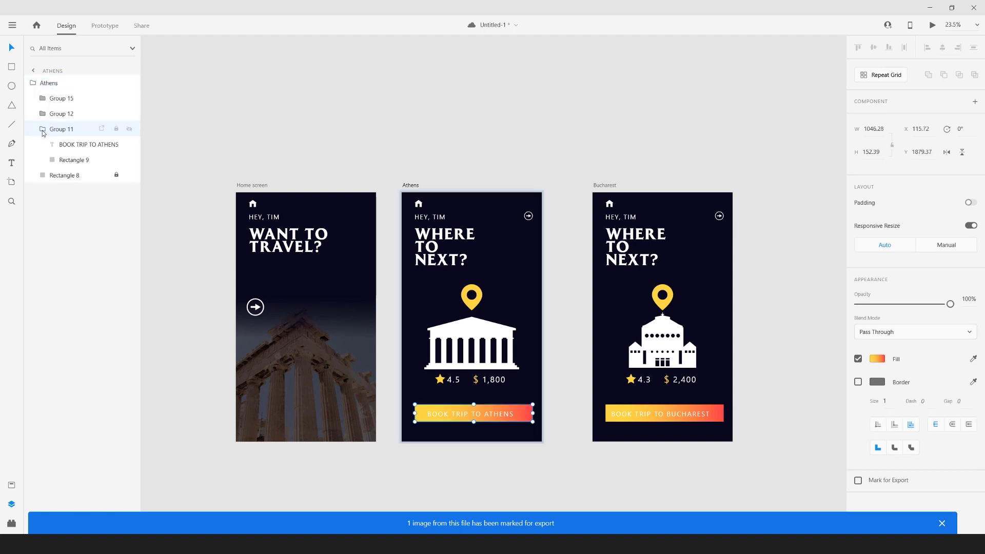
{"action": "left_click", "coordinate": [43, 113]}
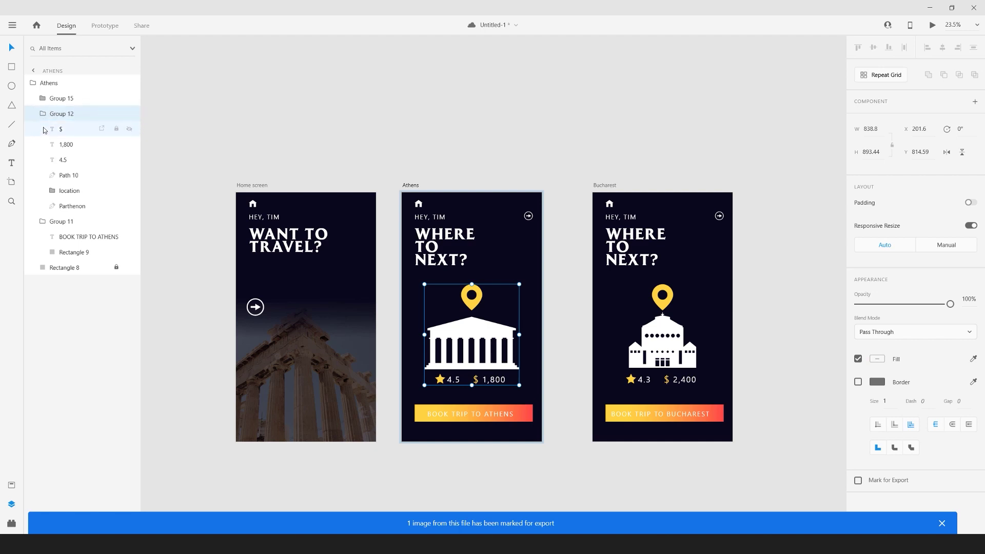
{"action": "left_click", "coordinate": [43, 113]}
{"action": "left_click", "coordinate": [43, 128]}
{"action": "left_click", "coordinate": [356, 121]}
{"action": "scroll", "coordinate": [400, 98], "scroll_direction": "down", "scroll_amount": 2}
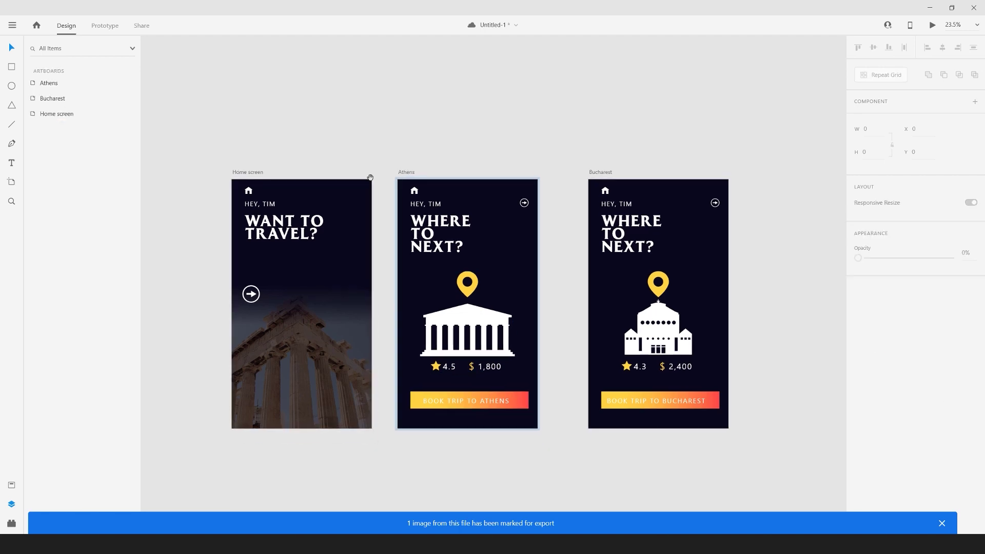
In Prototype mode, link the Home screen's circled arrow button to the Athens artboard
{"action": "left_click", "coordinate": [107, 29]}
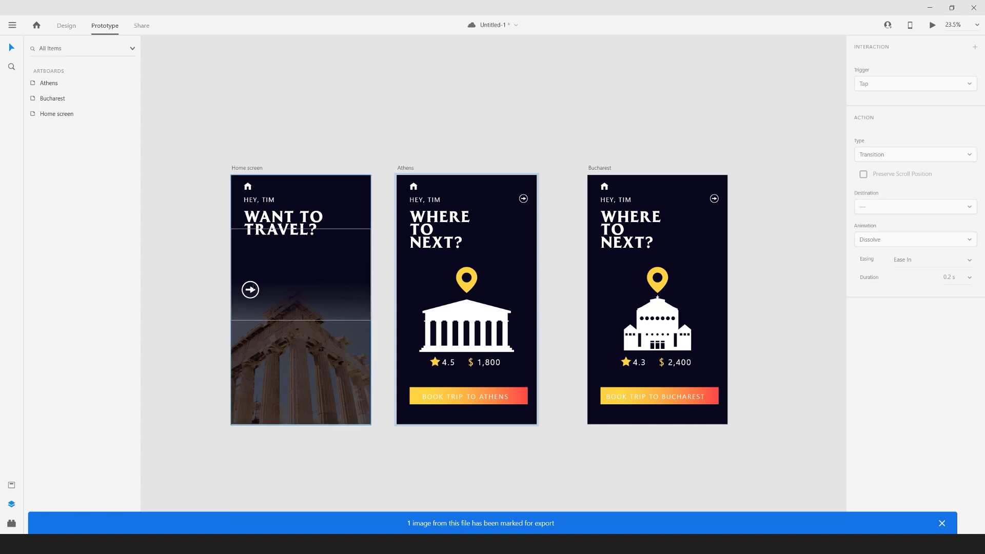
{"action": "left_click", "coordinate": [250, 289]}
{"action": "scroll", "coordinate": [251, 290], "scroll_direction": "up", "scroll_amount": 2}
{"action": "double_click", "coordinate": [250, 289]}
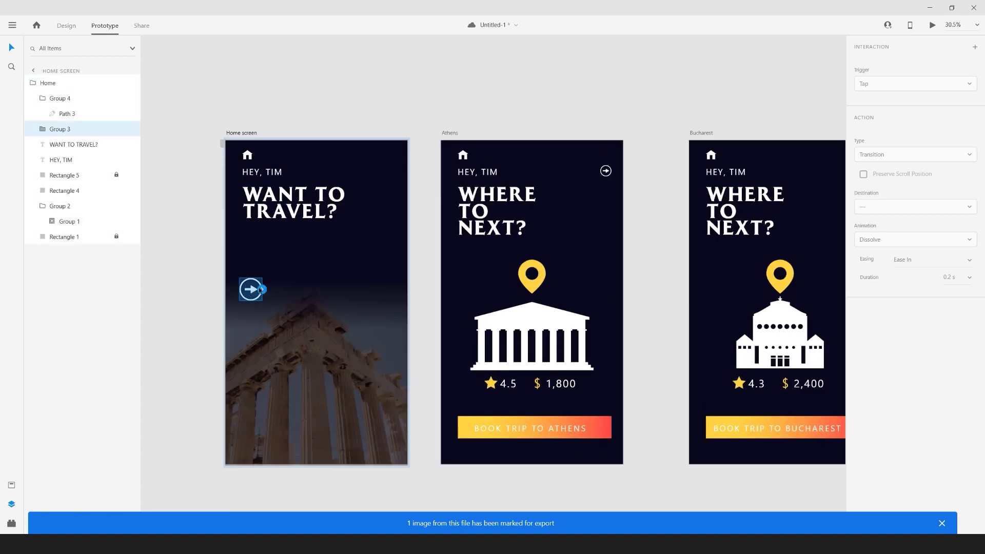
{"action": "left_click_drag", "start_coordinate": [262, 290], "coordinate": [462, 158]}
Link the circled arrow button on the Athens artboard to the Bucharest artboard
{"action": "left_click_drag", "start_coordinate": [449, 288], "coordinate": [292, 280]}
{"action": "left_click", "coordinate": [451, 166]}
{"action": "double_click", "coordinate": [450, 163]}
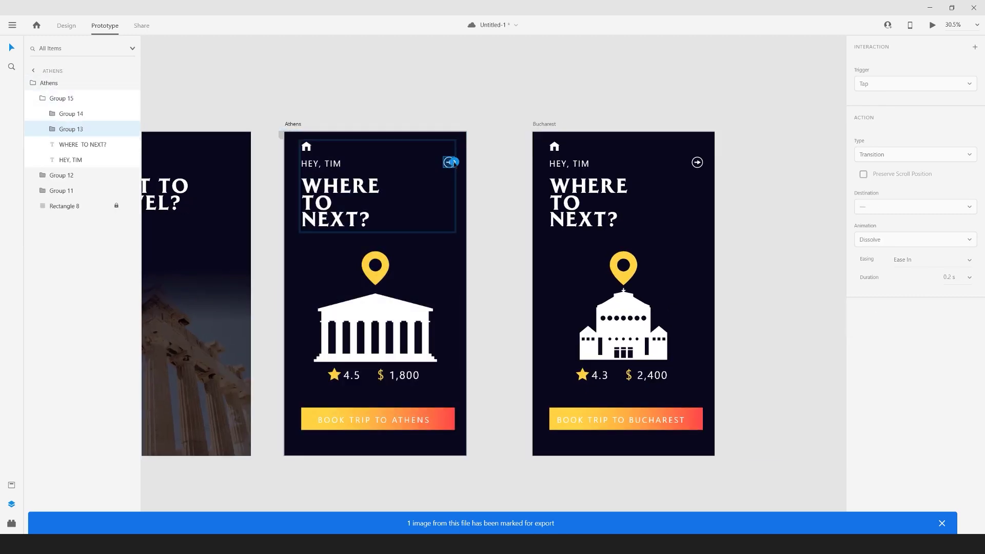
{"action": "left_click_drag", "start_coordinate": [453, 162], "coordinate": [585, 162]}
Preview the prototype from the Home screen, follow the arrow buttons through Athens to Bucharest, and close the preview
{"action": "scroll", "coordinate": [527, 169], "scroll_direction": "down", "scroll_amount": 3}
{"action": "left_click", "coordinate": [271, 235]}
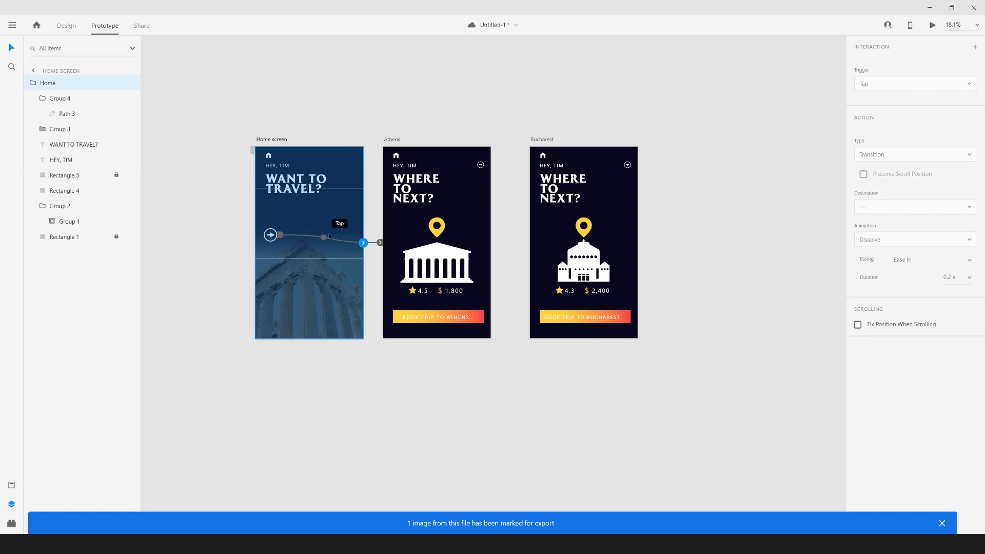
{"action": "scroll", "coordinate": [328, 228], "scroll_direction": "up", "scroll_amount": 2}
{"action": "left_click", "coordinate": [932, 25]}
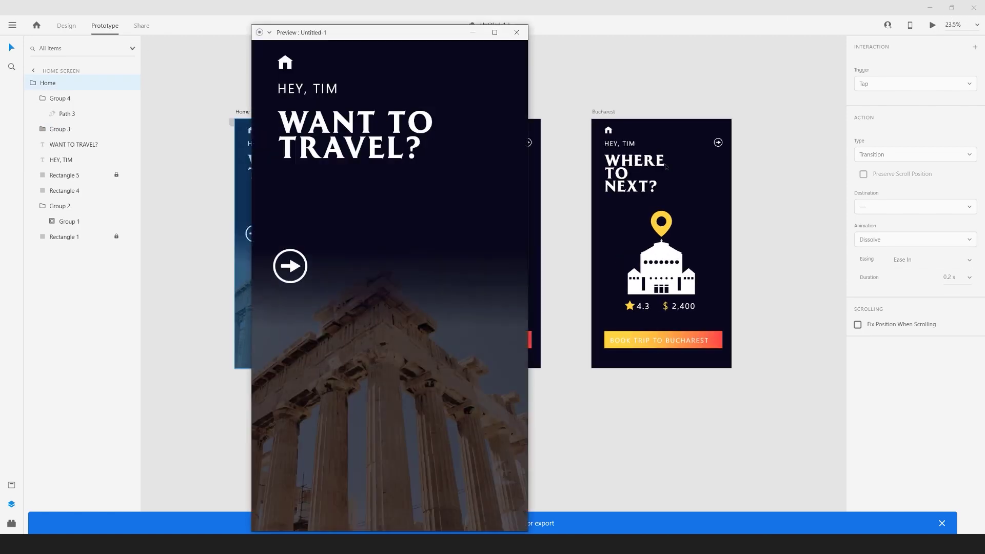
{"action": "left_click", "coordinate": [296, 266]}
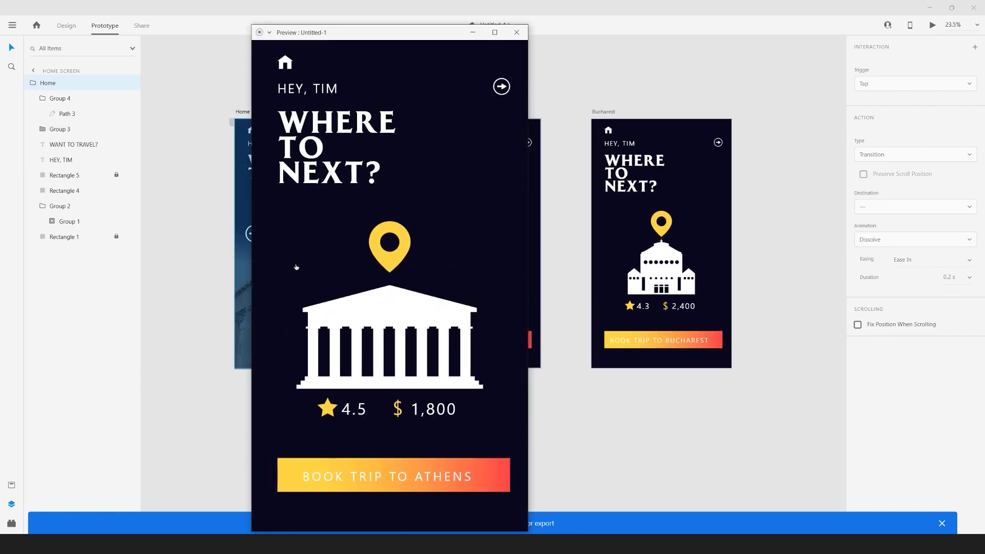
{"action": "left_click", "coordinate": [503, 87]}
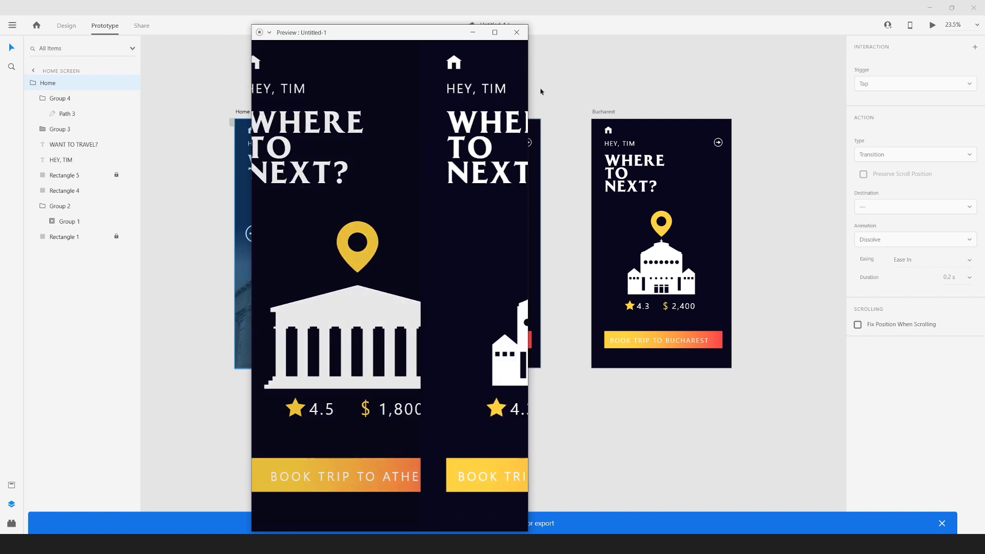
{"action": "left_click_drag", "start_coordinate": [473, 30], "coordinate": [515, 12]}
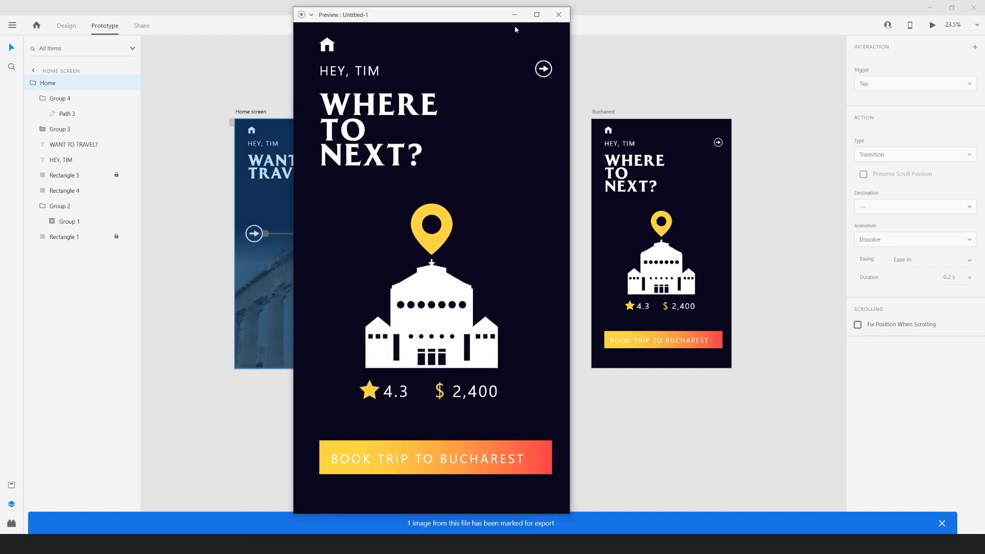
{"action": "left_click", "coordinate": [558, 15]}
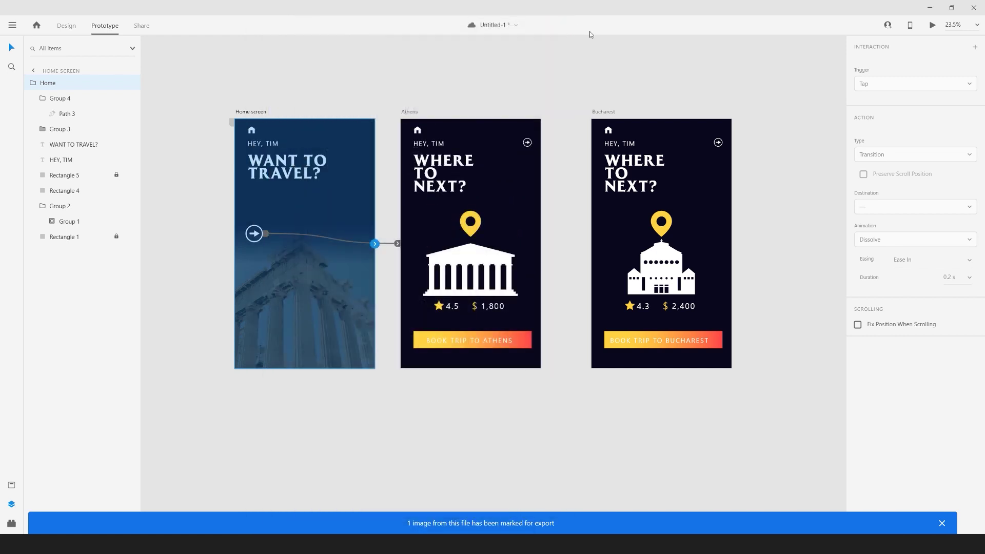
Deselect all artboards and dismiss the notification about the image marked for export
{"action": "left_click", "coordinate": [659, 67]}
{"action": "scroll", "coordinate": [659, 67], "scroll_direction": "down", "scroll_amount": 2}
{"action": "left_click_drag", "start_coordinate": [672, 60], "coordinate": [643, 93]}
{"action": "scroll", "coordinate": [643, 94], "scroll_direction": "up", "scroll_amount": 2}
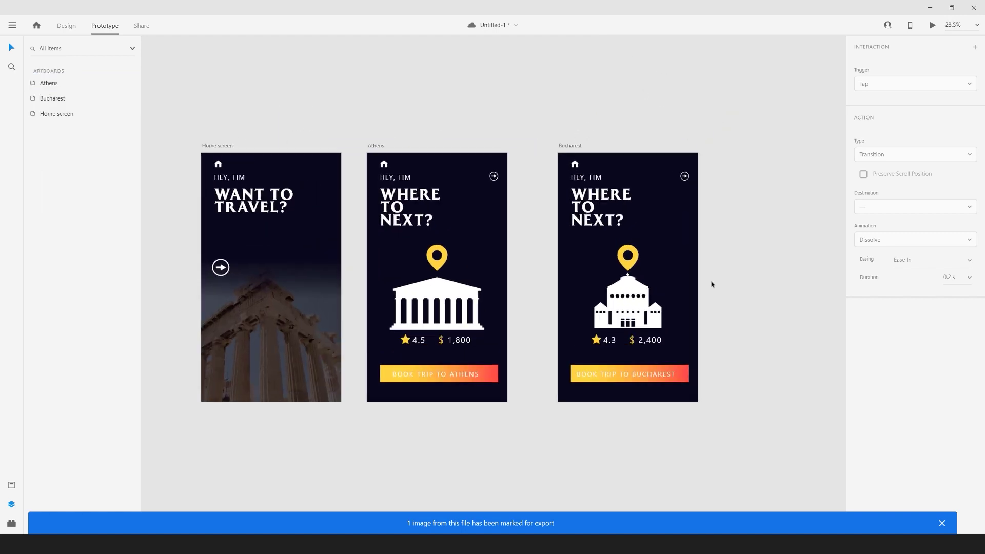
{"action": "left_click", "coordinate": [947, 527]}
{"action": "scroll", "coordinate": [590, 488], "scroll_direction": "down", "scroll_amount": 1}
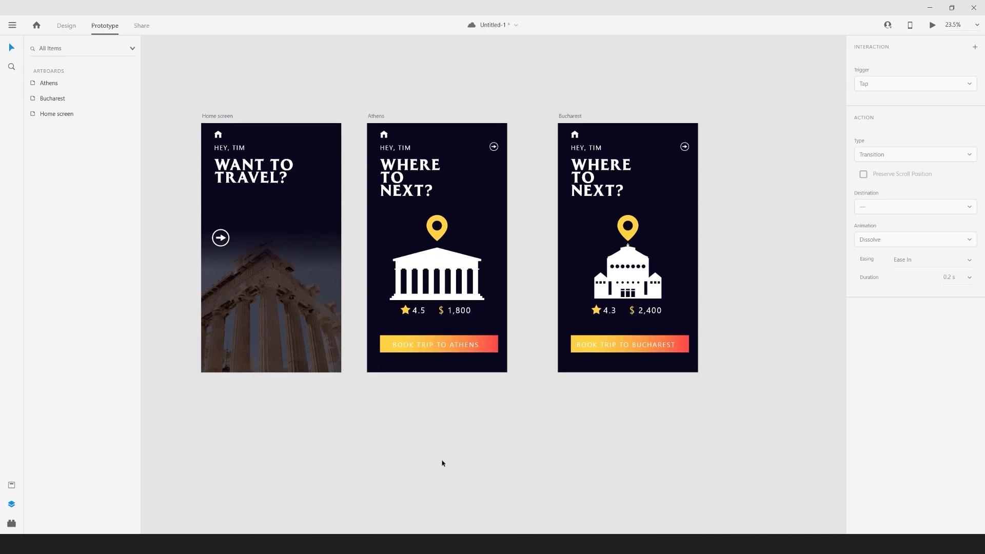
{"action": "left_click_drag", "start_coordinate": [452, 445], "coordinate": [512, 463]}
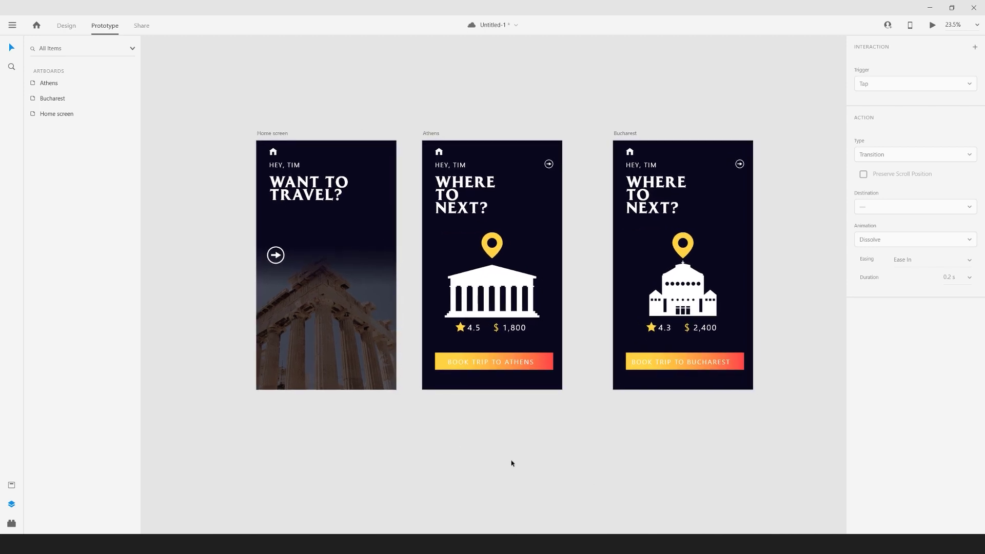